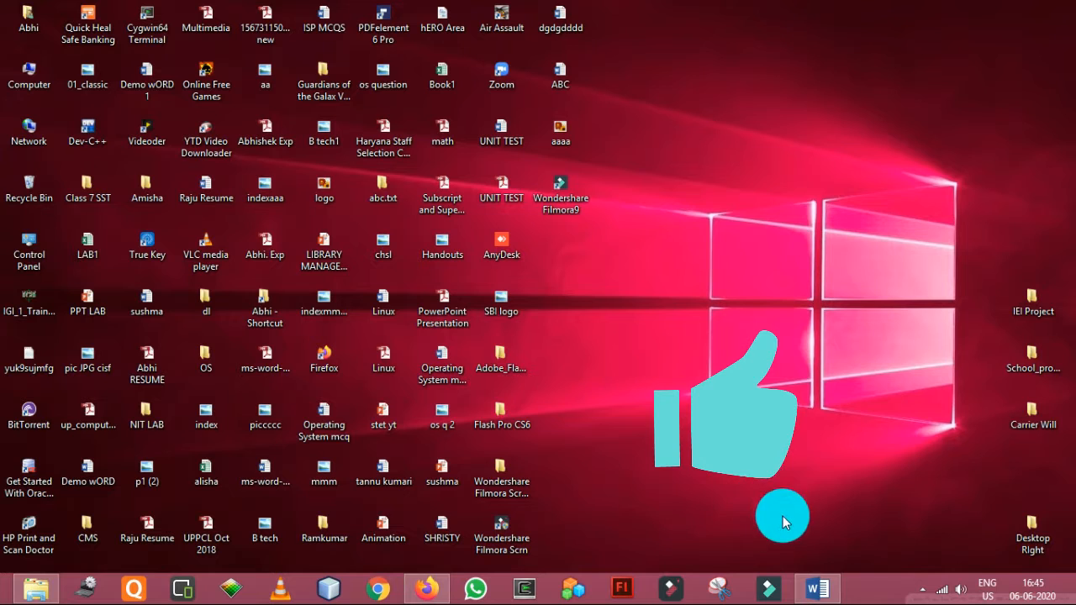
# - Switch to Word and bring up the 1.1 INTRODUCTION section of the Basic Computer document
pyautogui.click(815, 587)
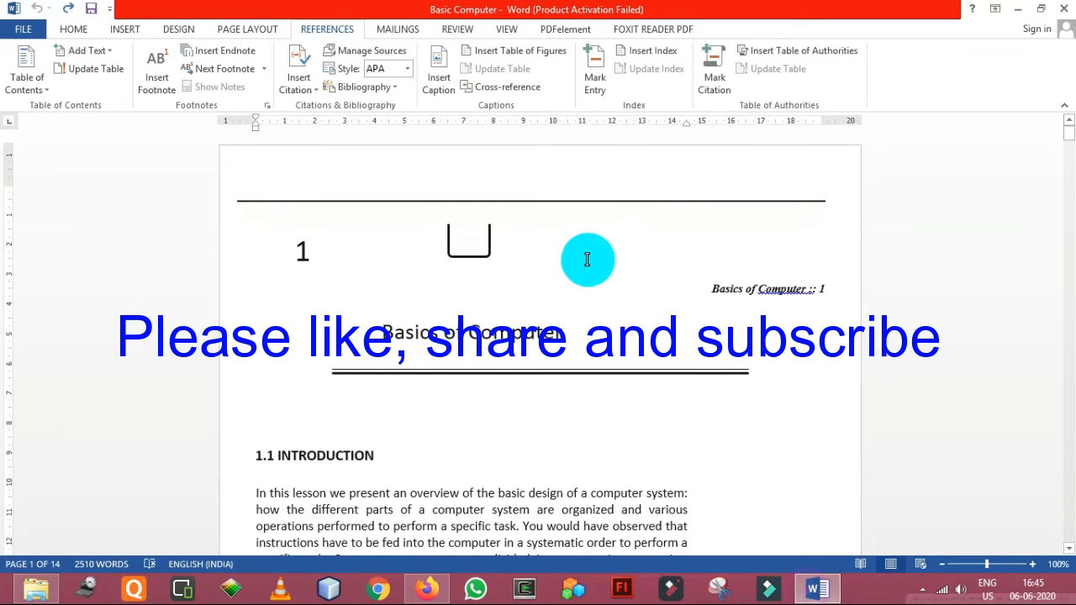
pyautogui.scroll(-2, 581, 243)
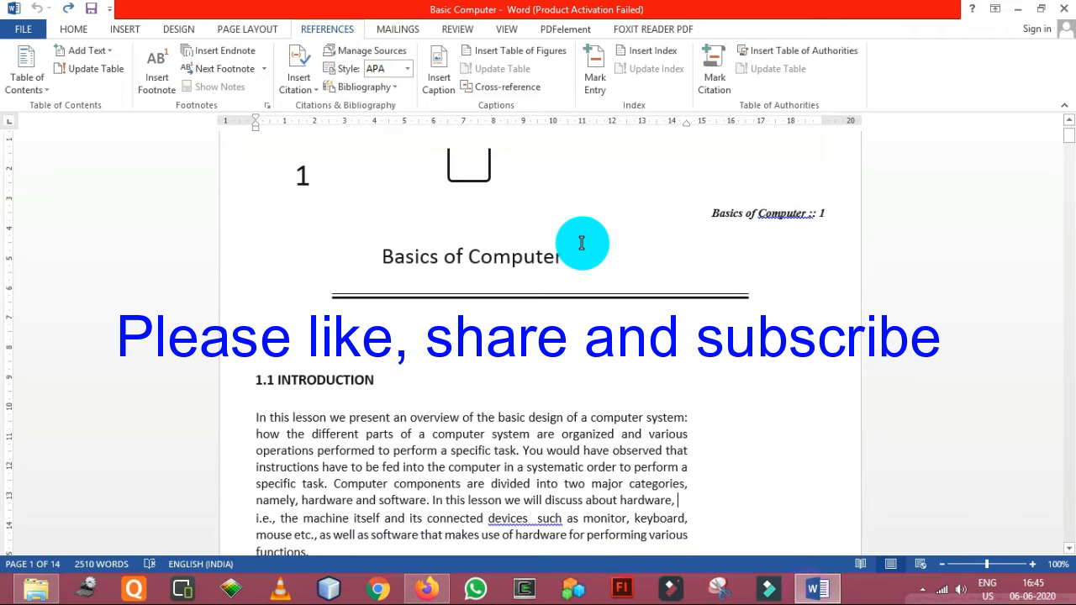
pyautogui.scroll(-1, 581, 243)
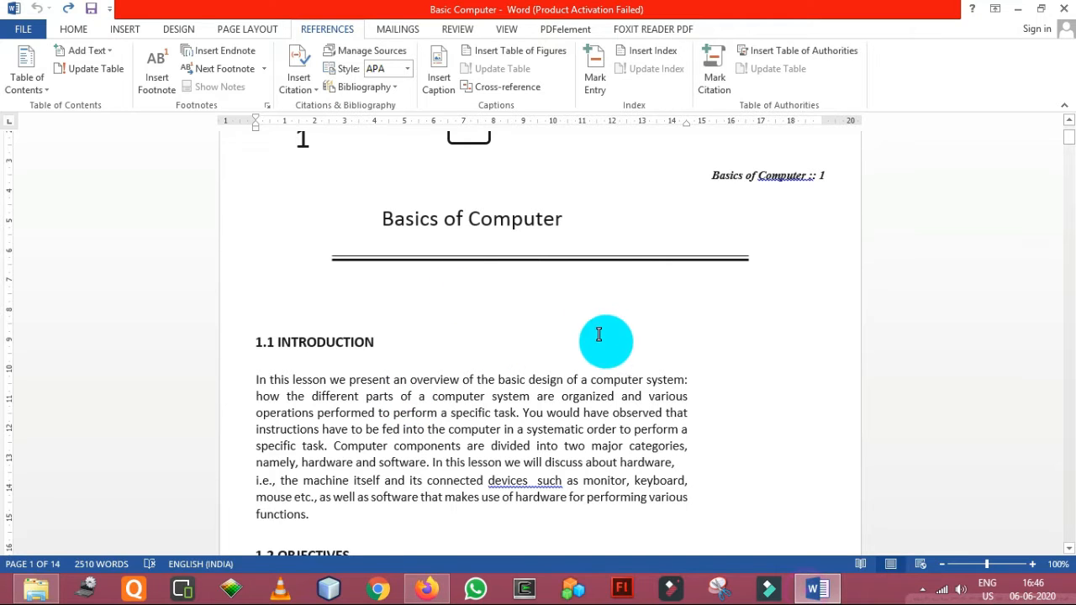
pyautogui.scroll(-1, 622, 336)
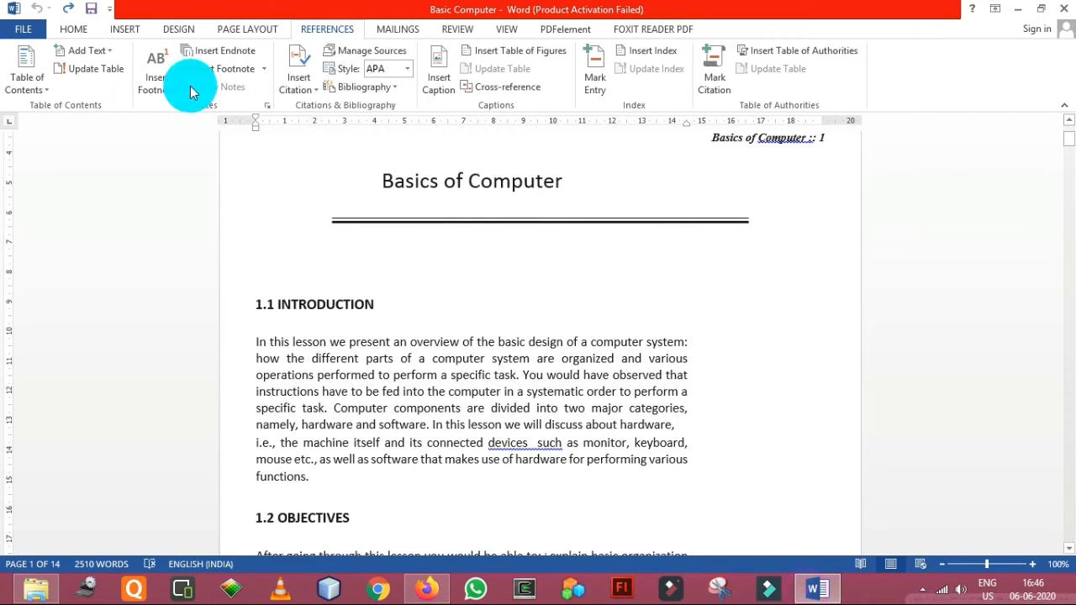
# - Insert a footnote on the word "various" in the 1.1 INTRODUCTION paragraph, with the text "footnote"
pyautogui.click(68, 28)
pyautogui.scroll(-4, 646, 359)
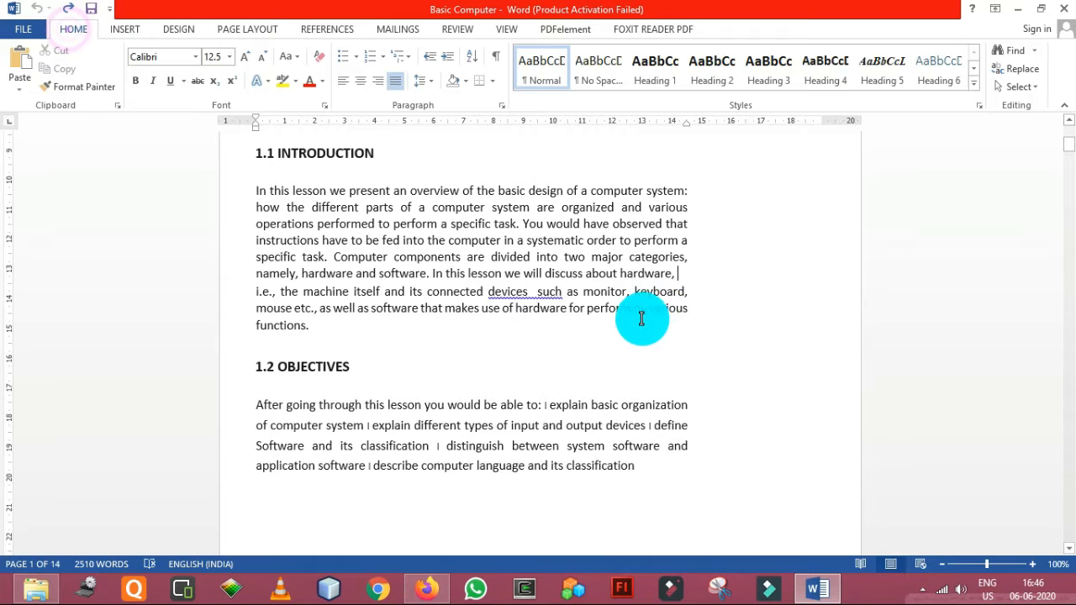
pyautogui.moveTo(648, 309); pyautogui.dragTo(685, 306)
pyautogui.click(679, 311)
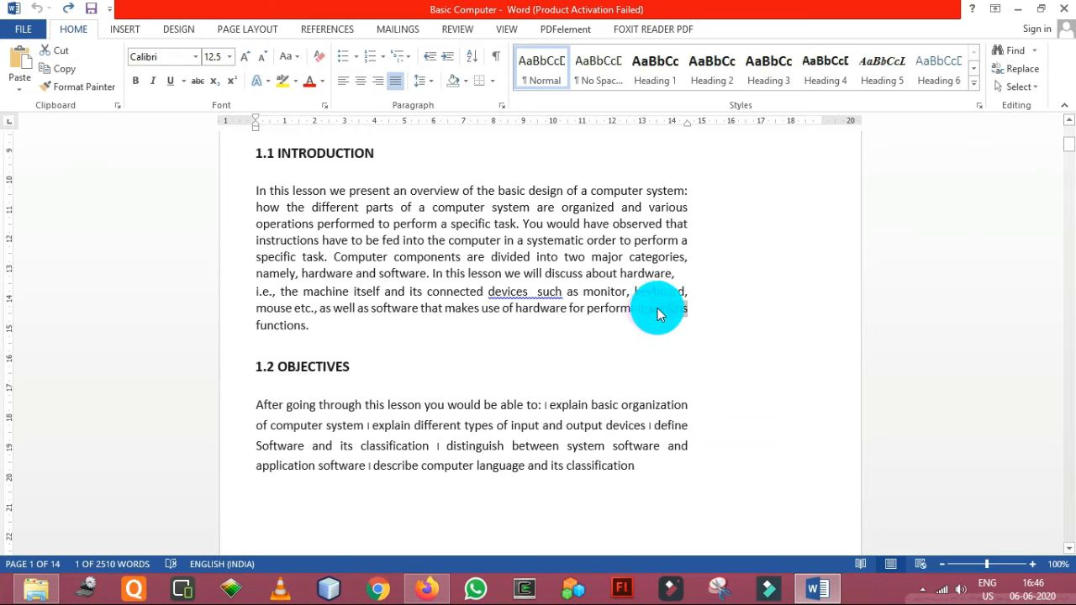
pyautogui.click(345, 30)
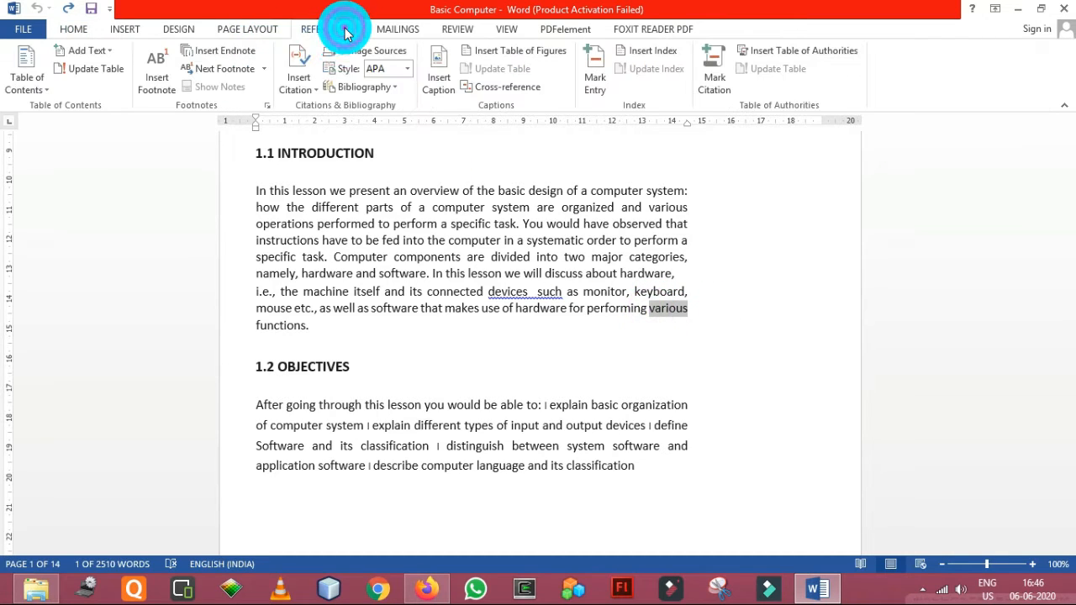
pyautogui.click(153, 82)
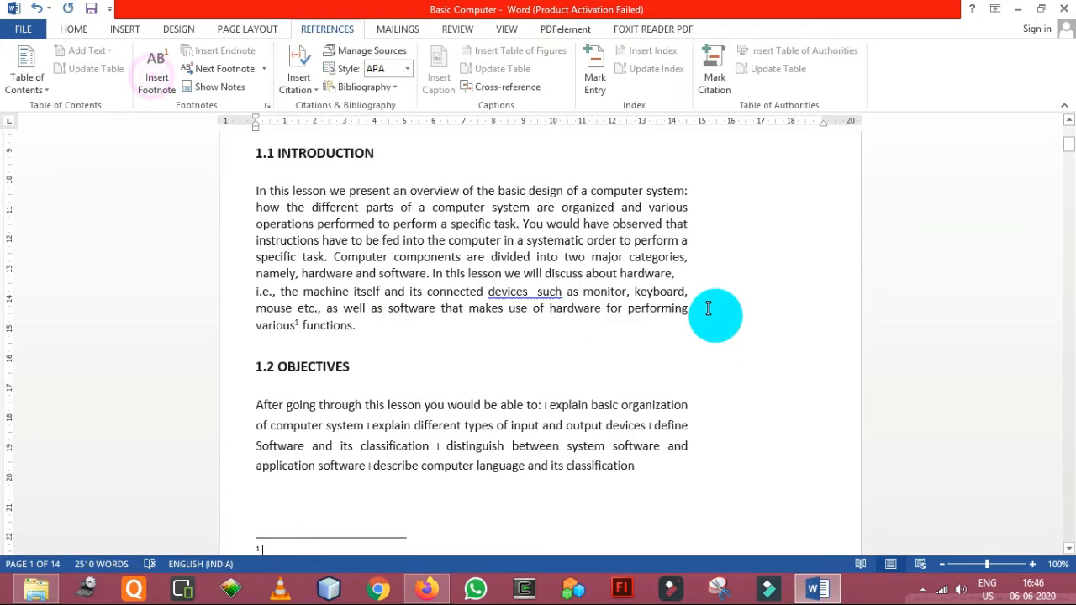
pyautogui.scroll(-3, 326, 438)
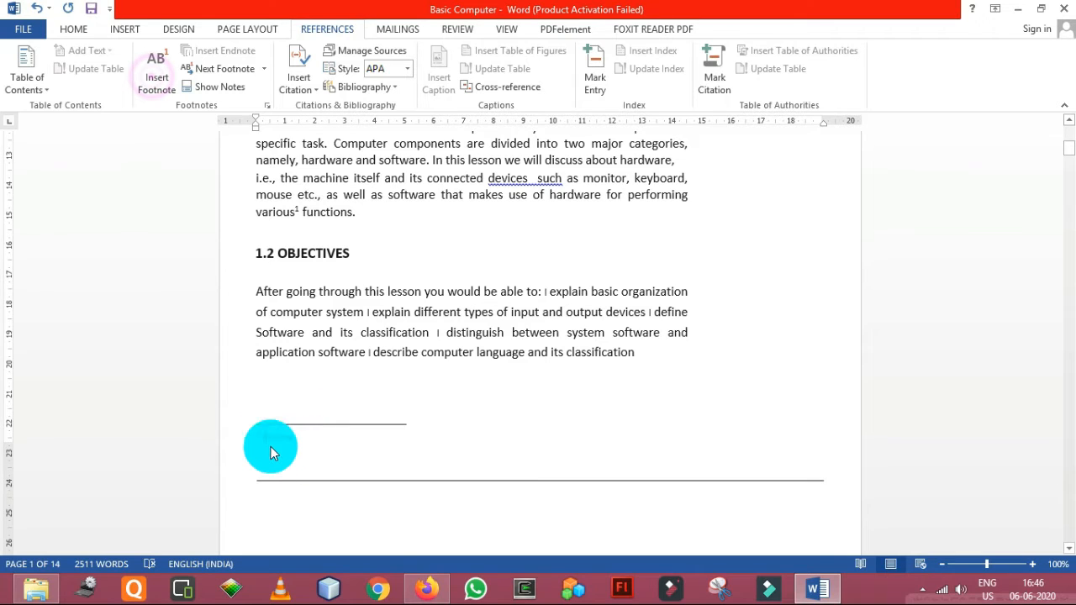
pyautogui.click(304, 438)
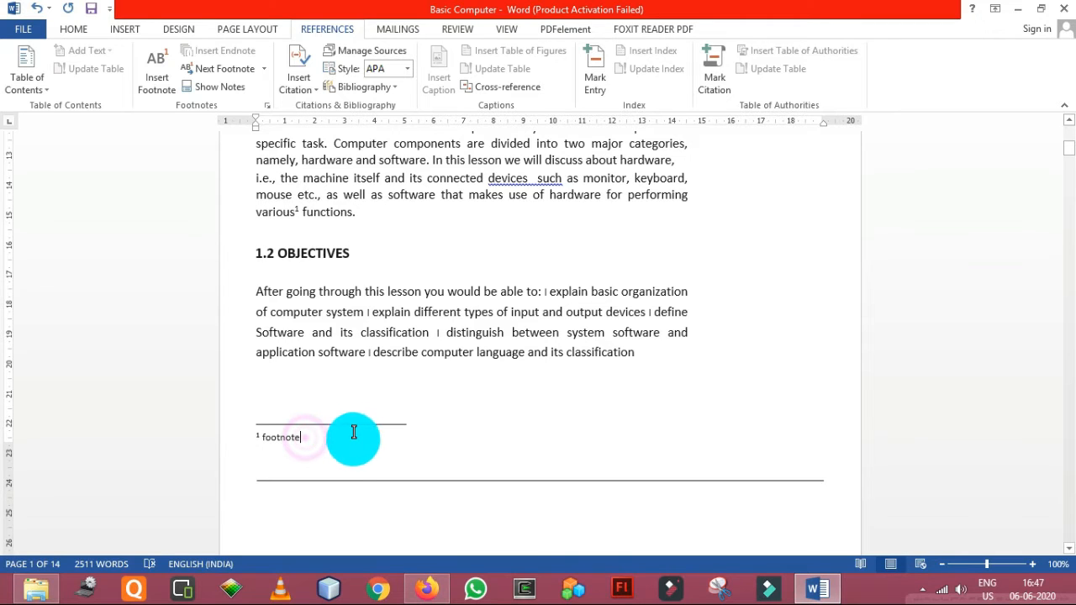
# - Insert a second footnote at the 1.2 OBJECTIVES heading, with the text "footnote"
pyautogui.scroll(3, 353, 432)
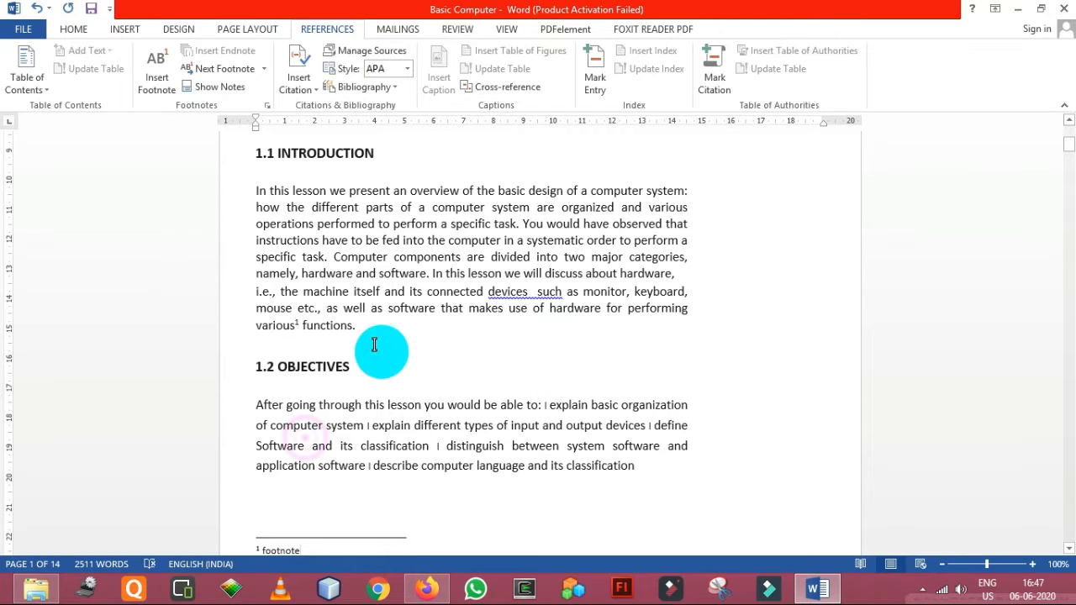
pyautogui.click(275, 323)
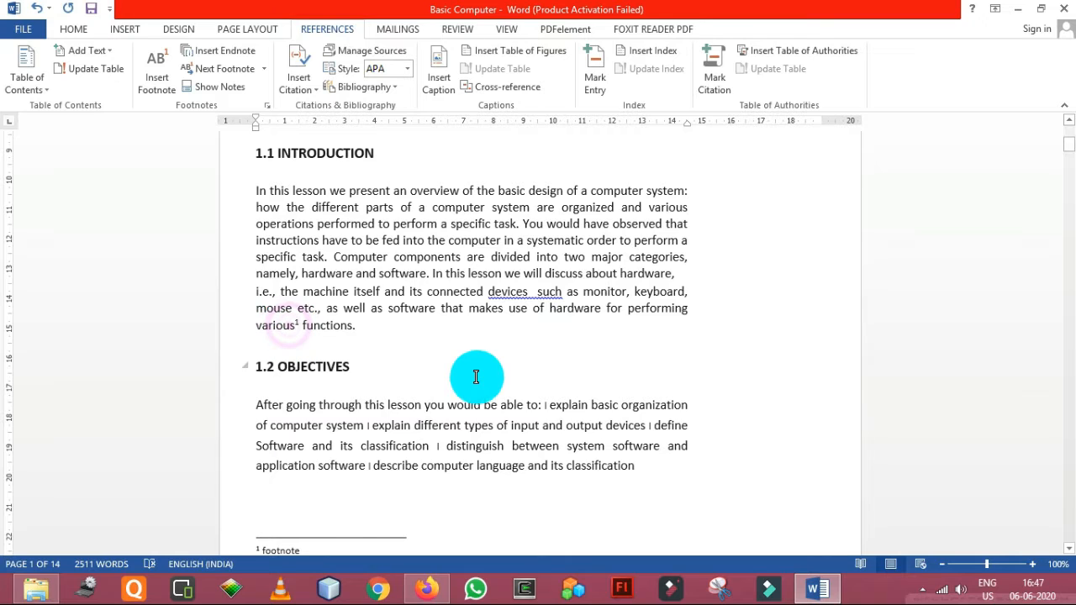
pyautogui.click(431, 321)
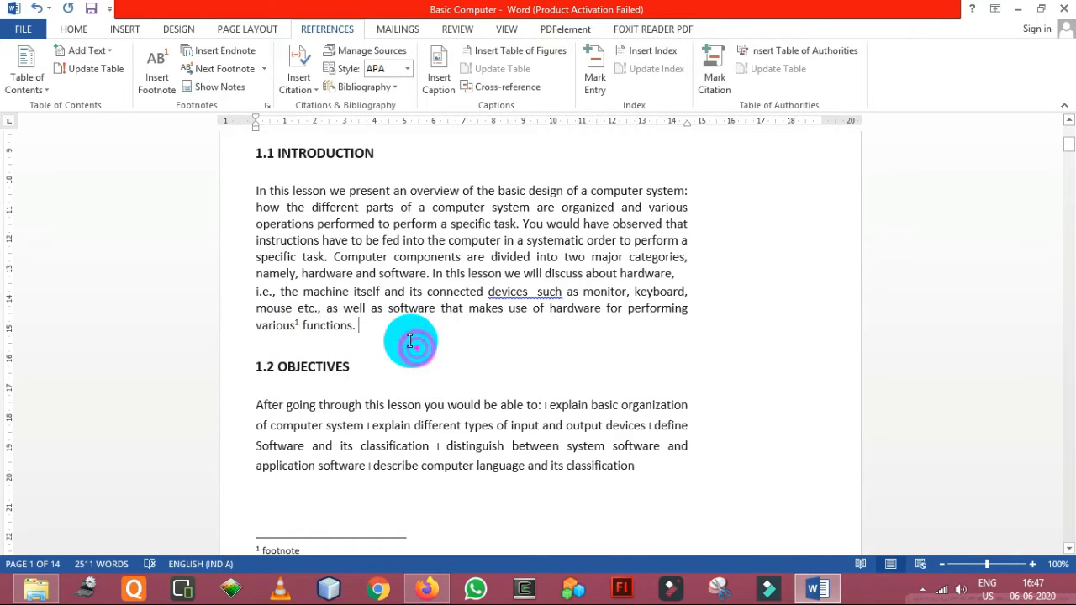
pyautogui.click(342, 371)
pyautogui.moveTo(342, 370); pyautogui.dragTo(270, 367)
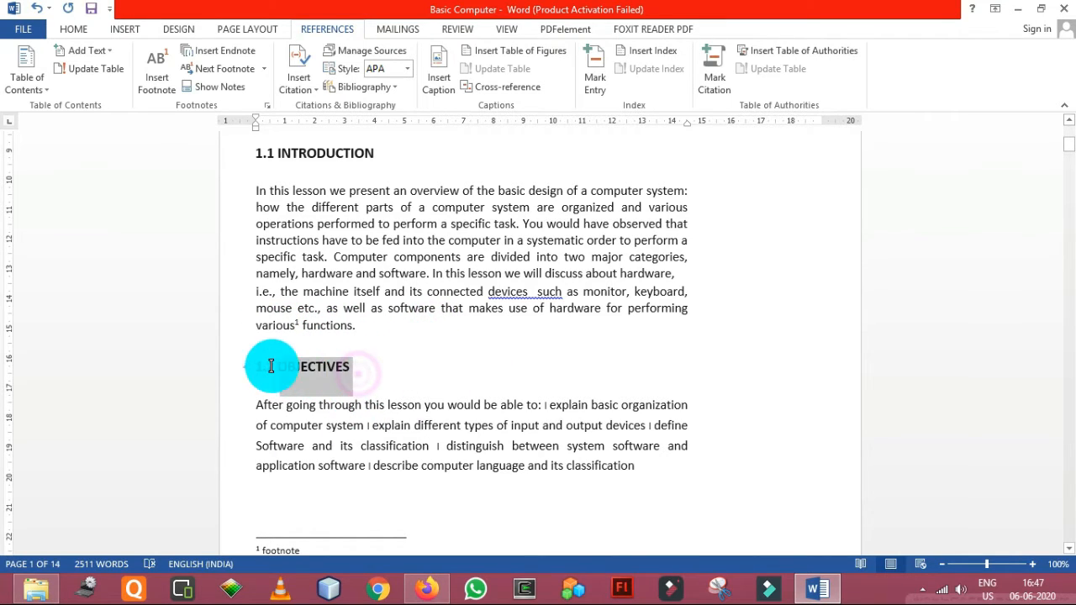
pyautogui.click(157, 84)
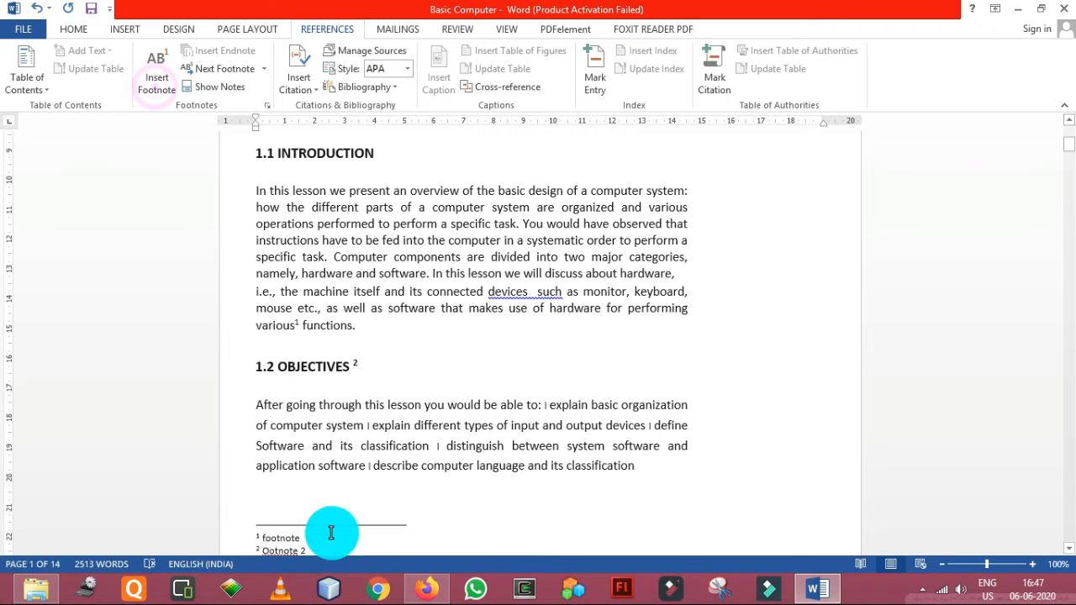
pyautogui.click(264, 551)
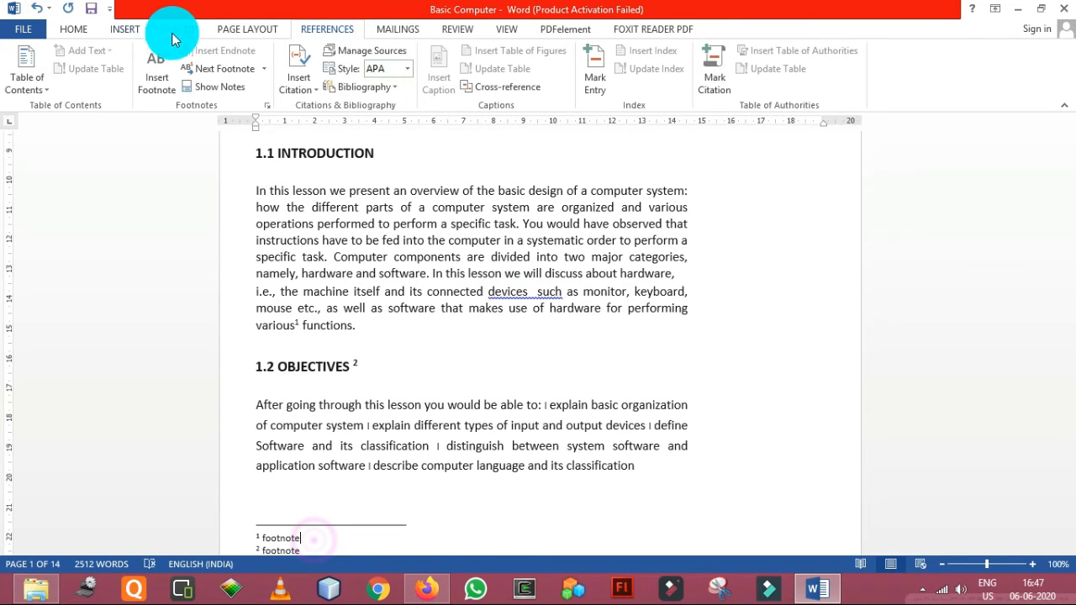
# - Insert an empty equation placeholder after the first footnote's text
pyautogui.click(127, 29)
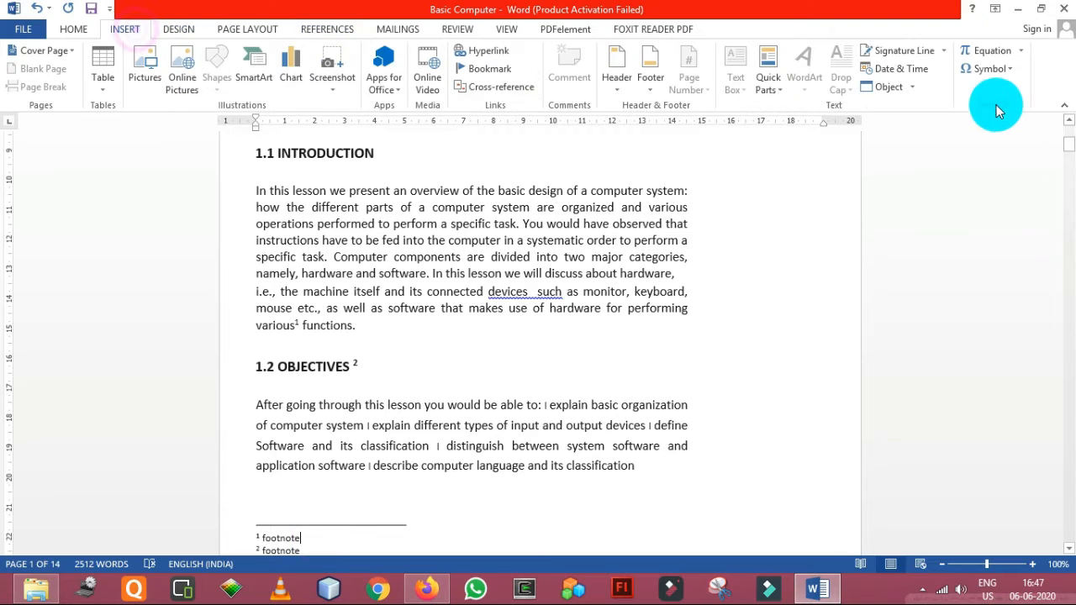
pyautogui.click(1011, 65)
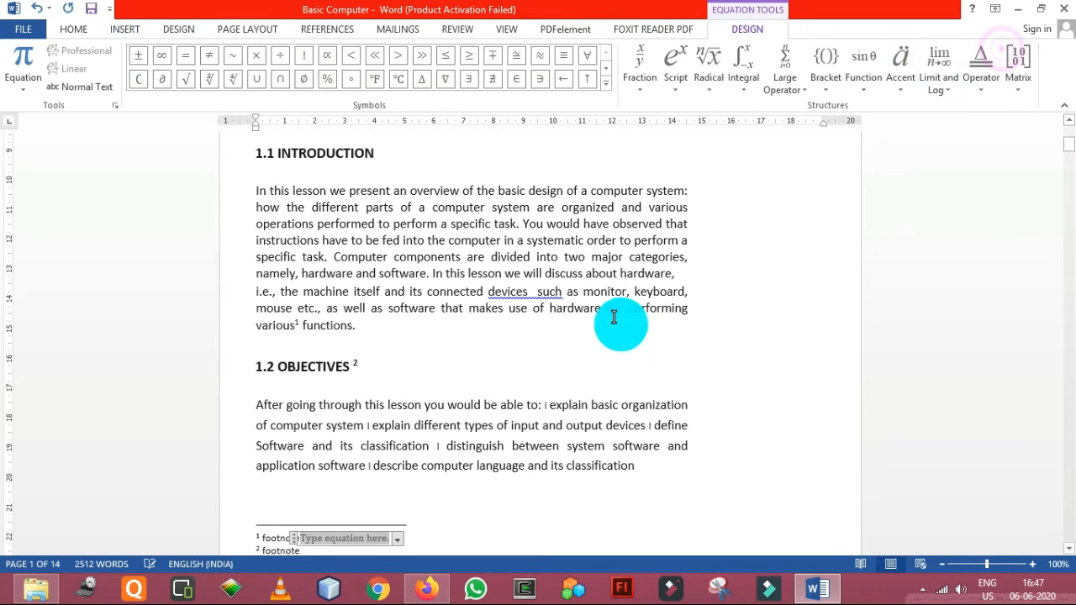
pyautogui.click(365, 500)
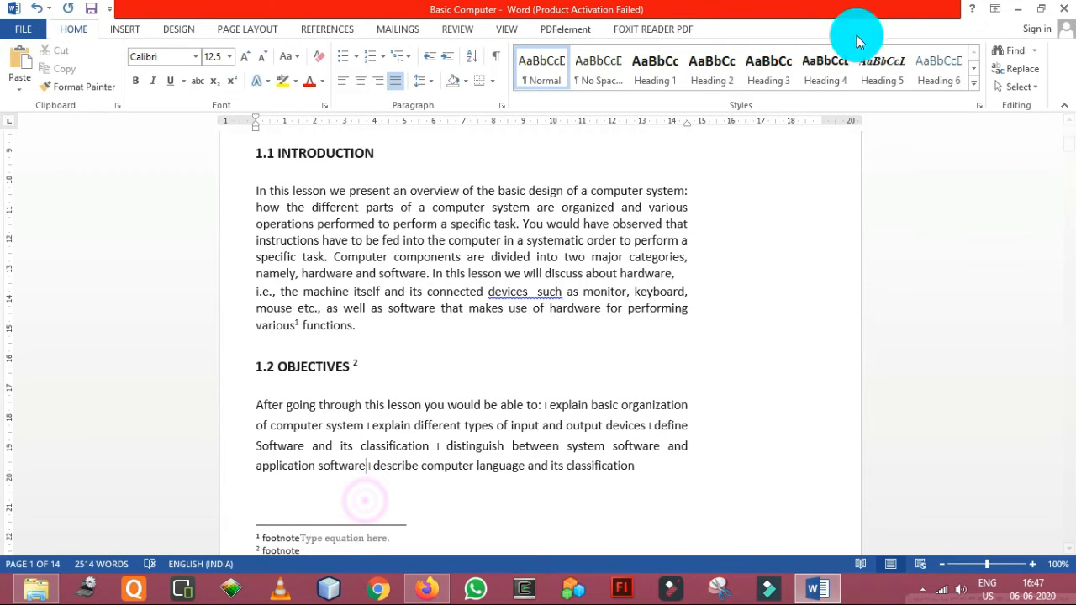
# - Display the gallery of insertable symbols, and return to the footnote area without choosing one
pyautogui.click(126, 29)
pyautogui.click(991, 69)
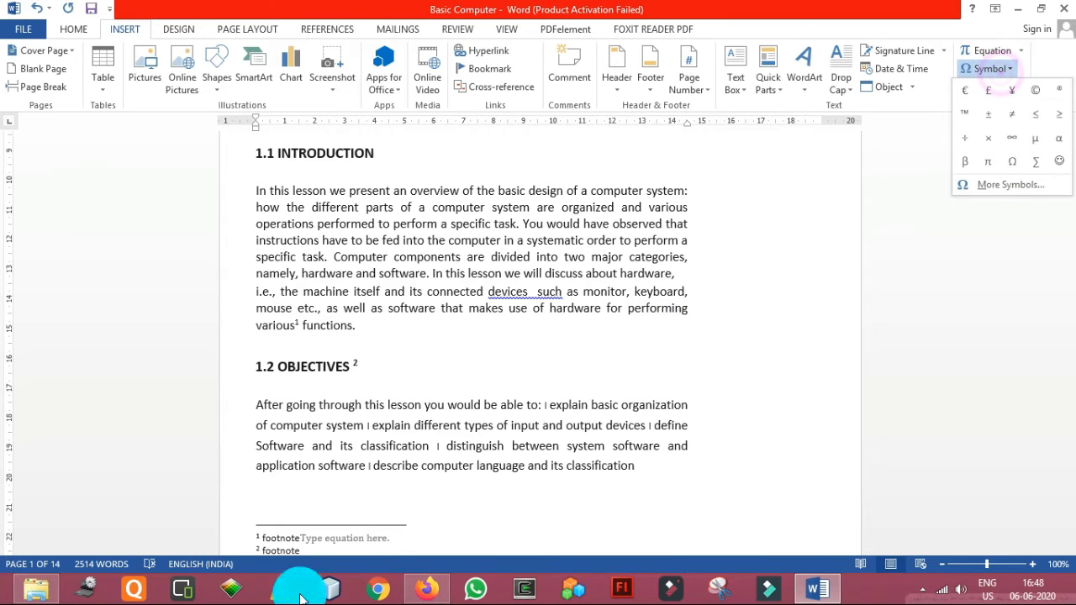
pyautogui.click(343, 548)
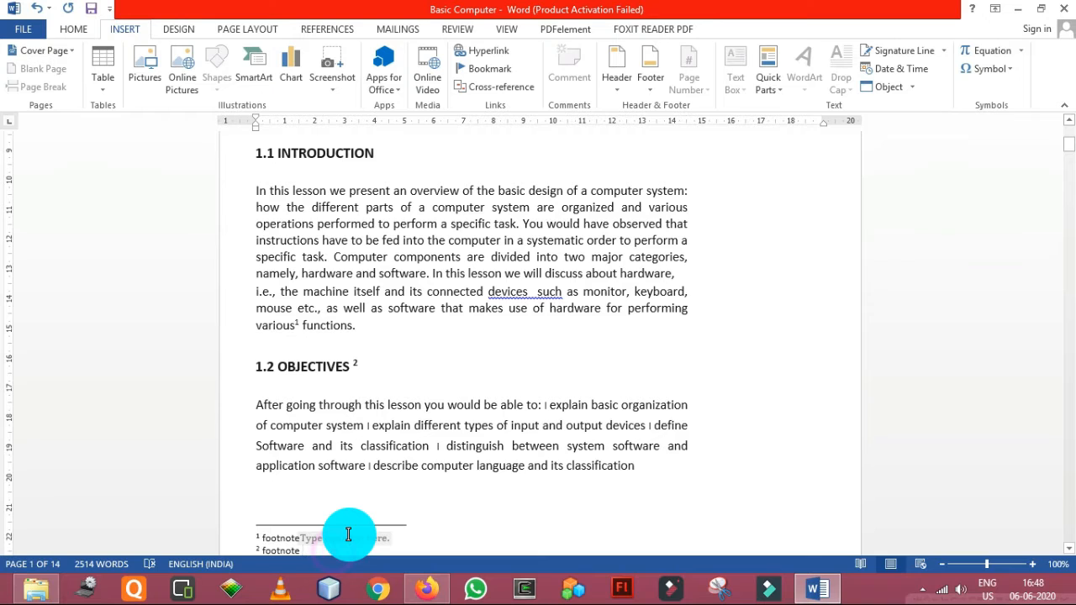
# - Examine the footnotes on page 1 and look through the following pages to the end of the document
pyautogui.scroll(-2, 409, 511)
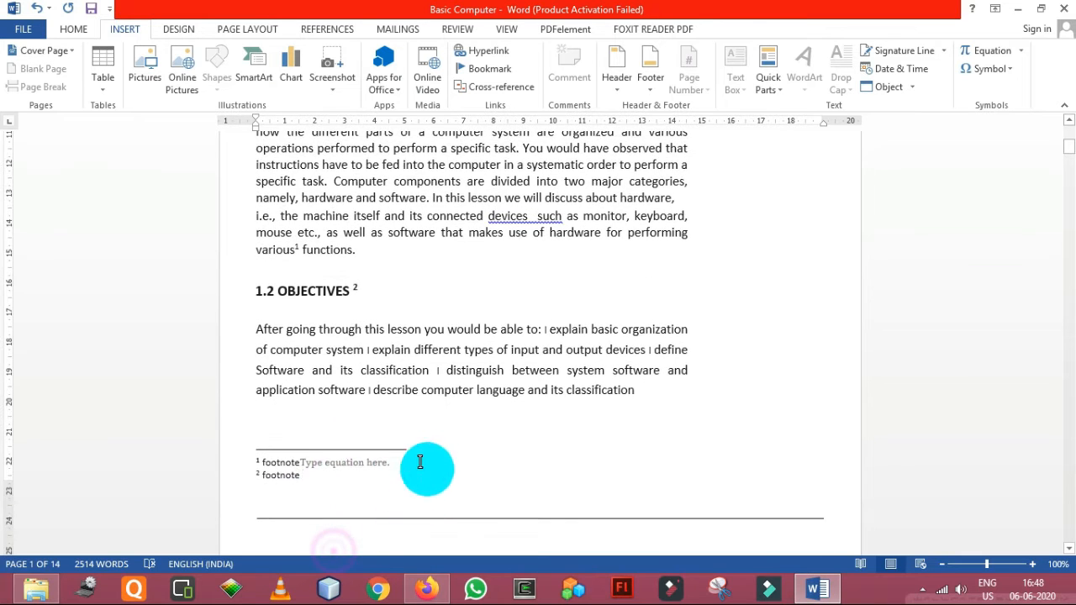
pyautogui.scroll(3, 547, 294)
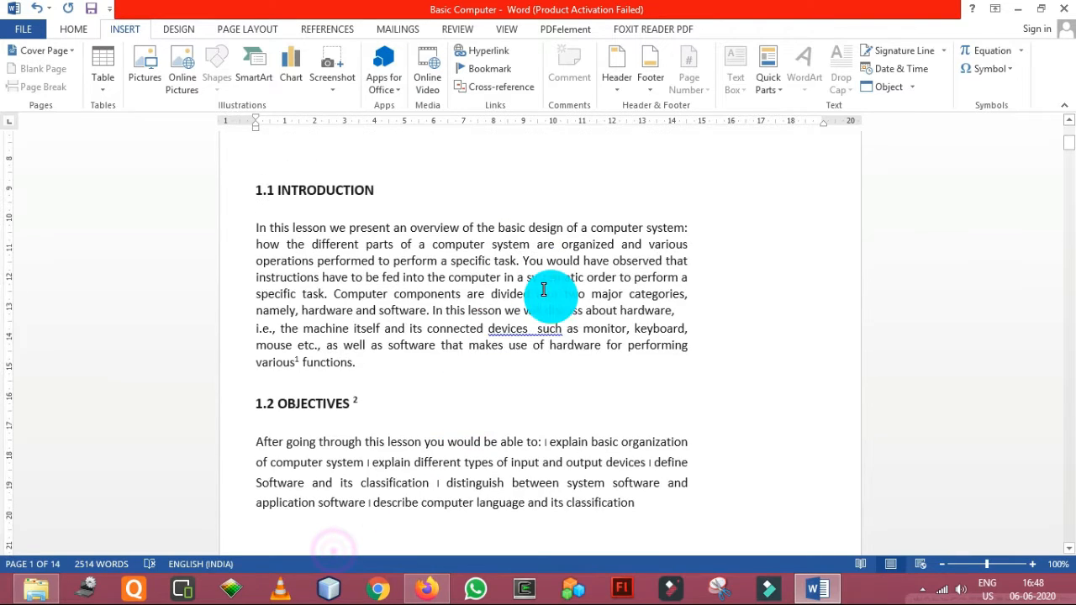
pyautogui.click(787, 215)
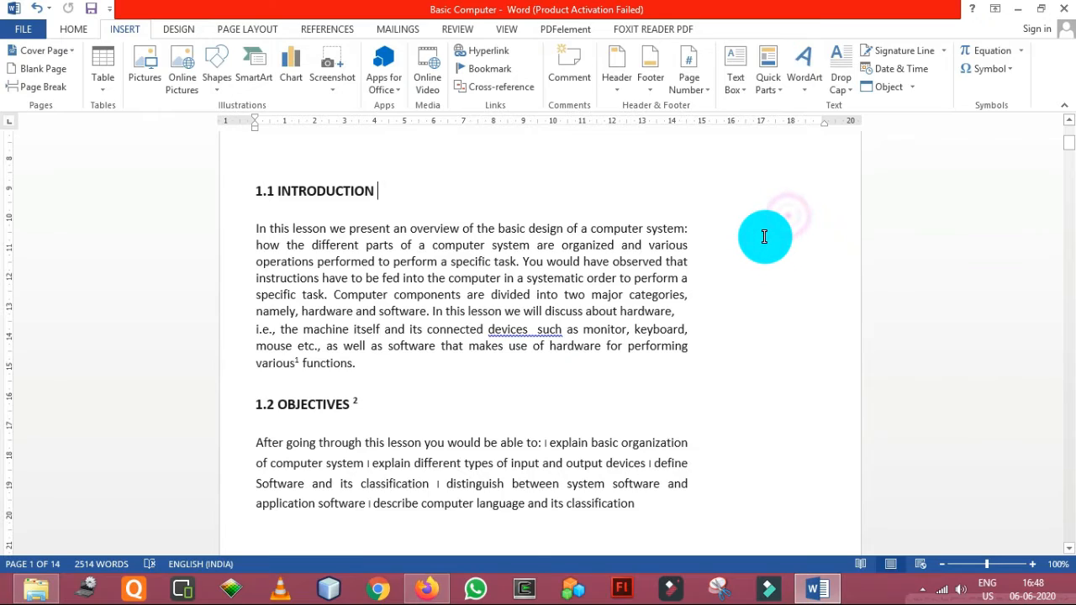
pyautogui.scroll(-18, 764, 236)
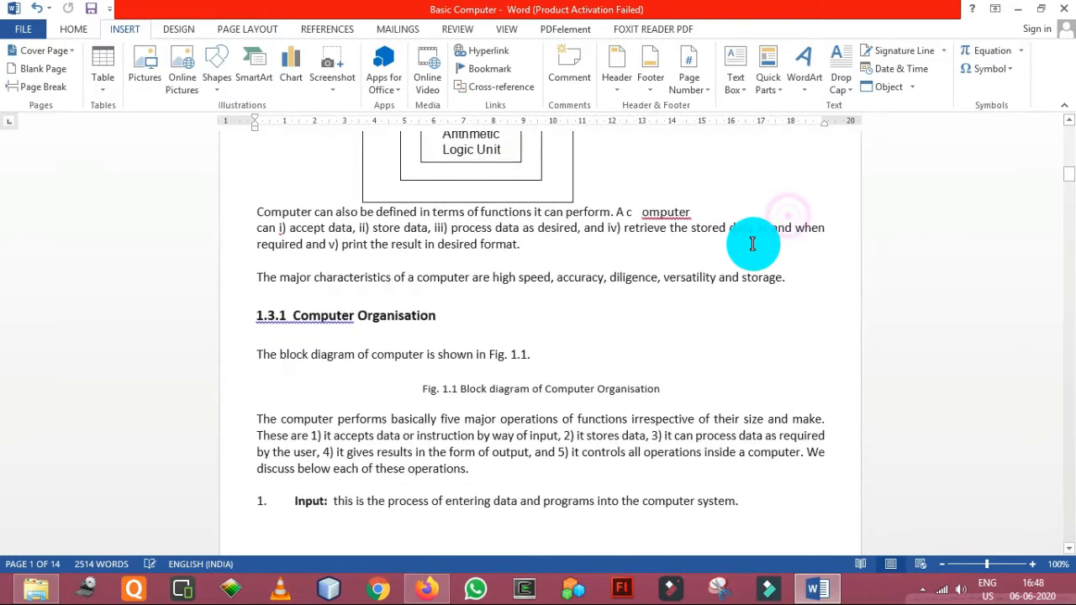
pyautogui.scroll(-5, 752, 244)
pyautogui.scroll(15, 752, 244)
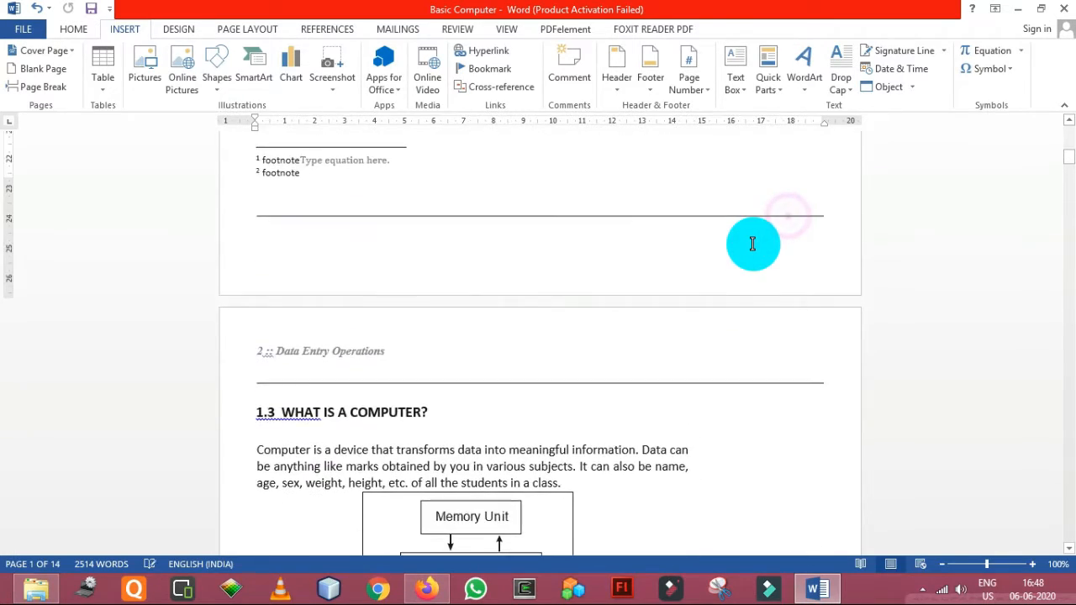
pyautogui.scroll(14, 752, 243)
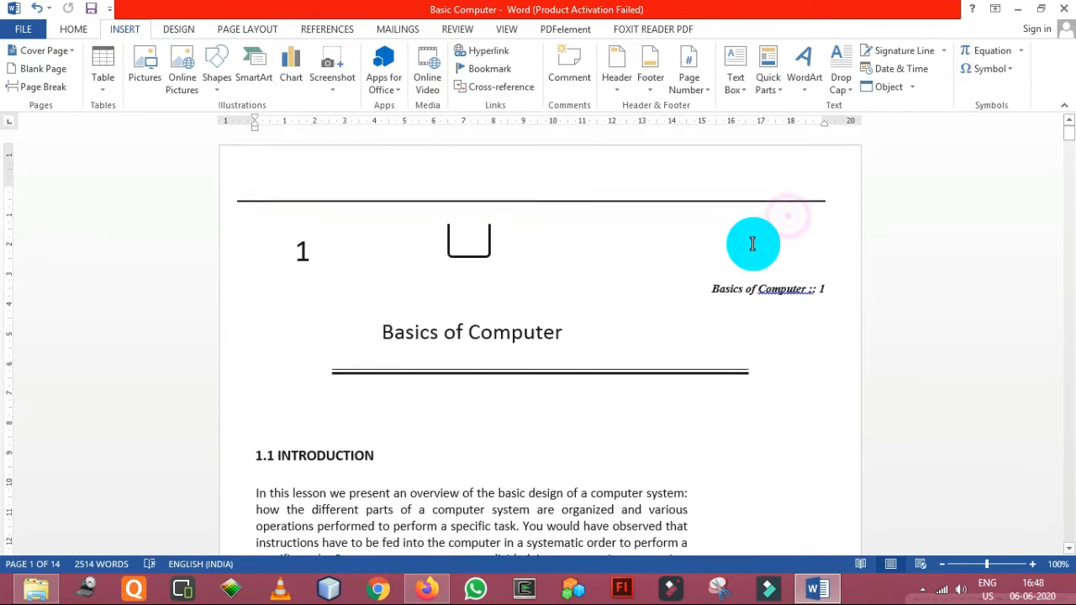
pyautogui.scroll(-5, 752, 245)
pyautogui.scroll(-8, 752, 245)
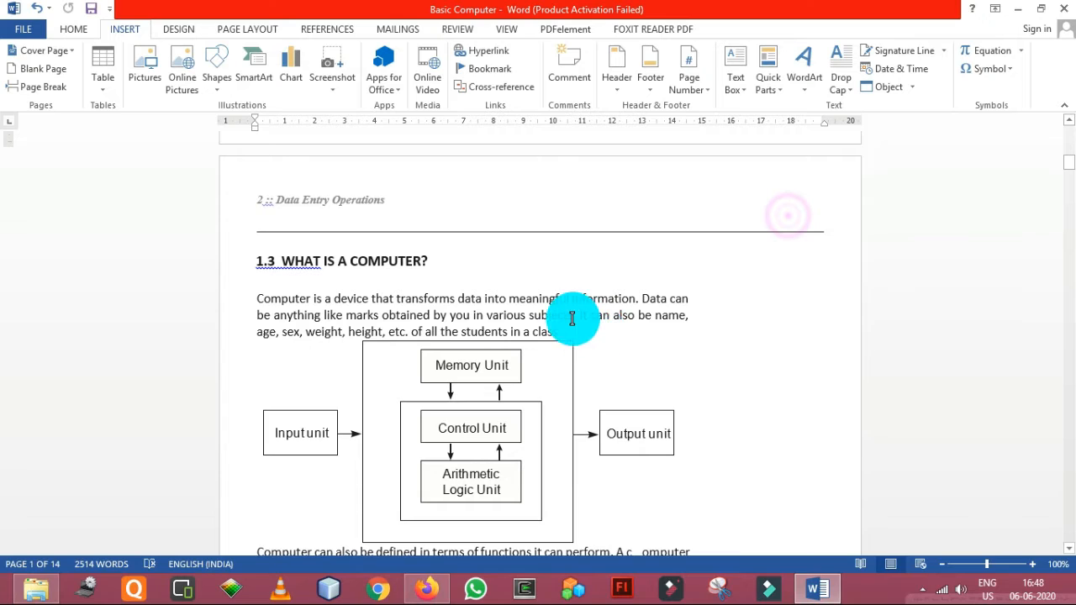
pyautogui.scroll(-15, 641, 310)
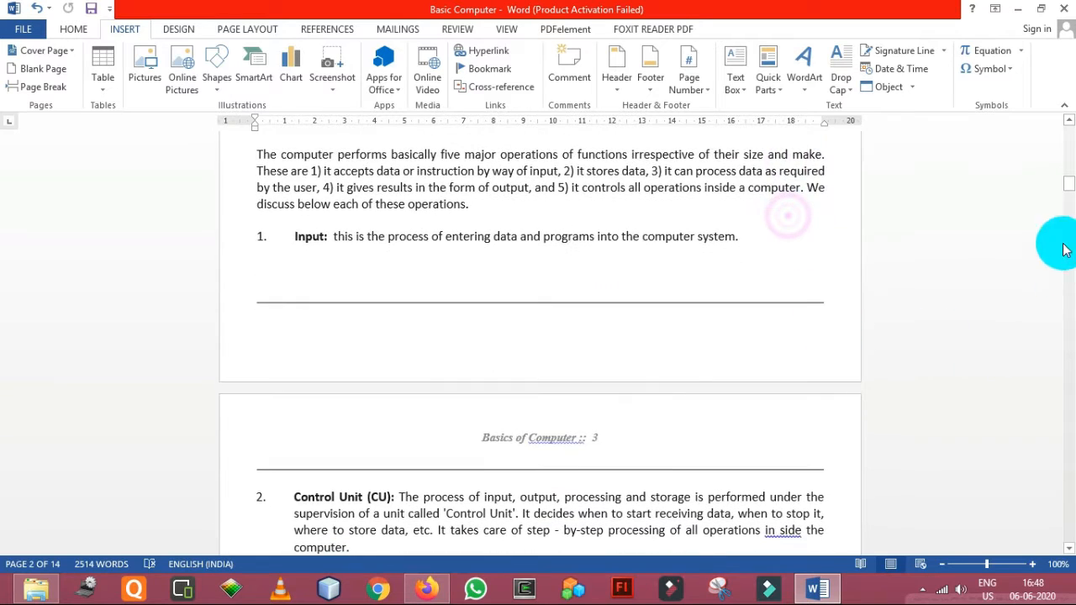
pyautogui.moveTo(1069, 190); pyautogui.dragTo(1066, 561)
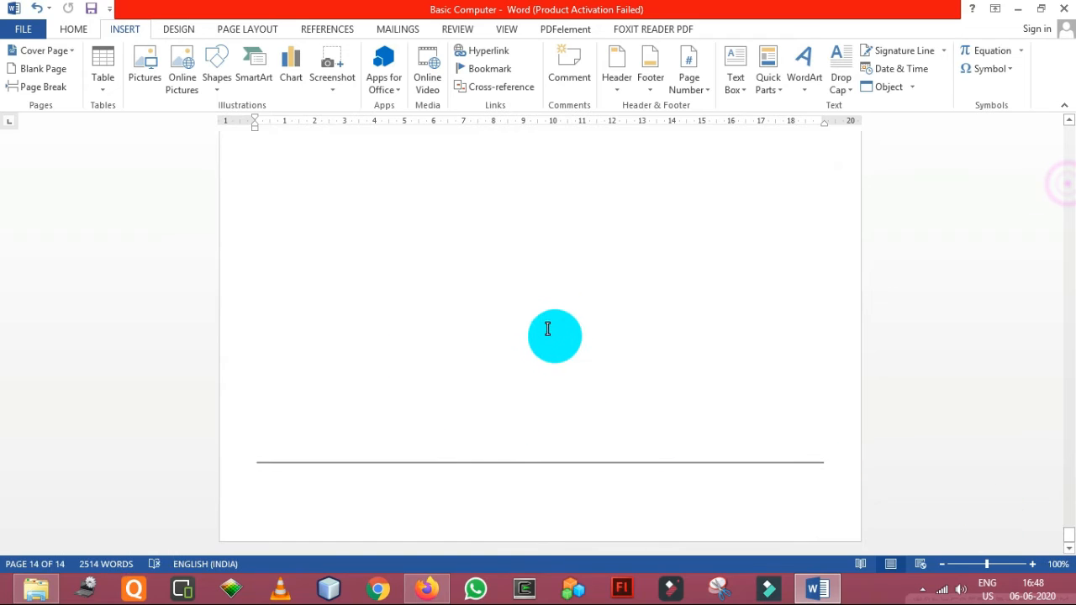
pyautogui.scroll(4, 564, 298)
pyautogui.scroll(7, 564, 298)
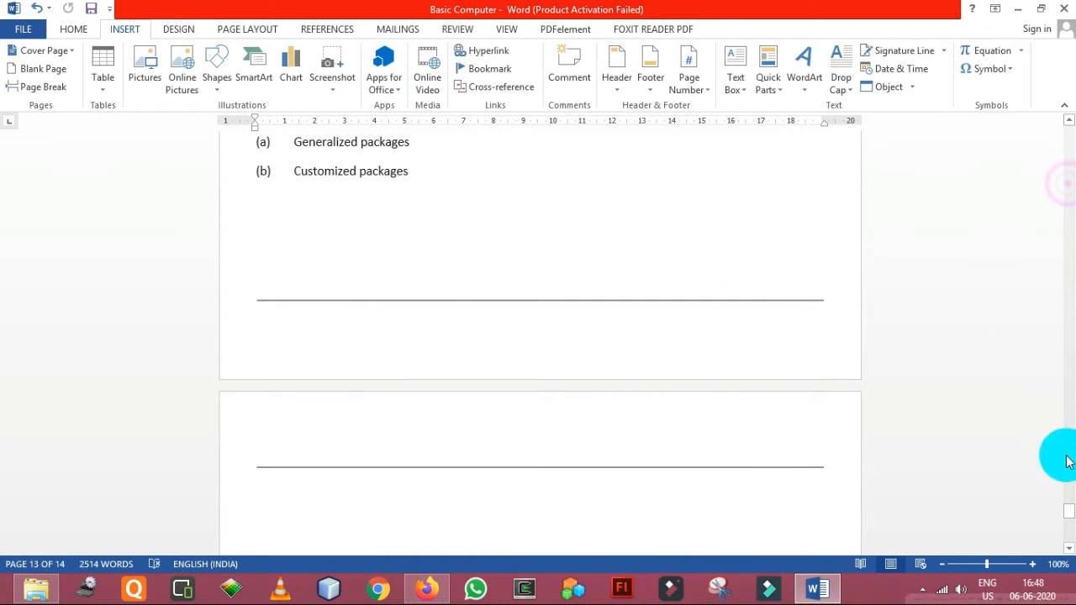
# - Insert an endnote on the word "system" ending the CPU paragraph on page 3, with the text "ENDNOTE 1"
pyautogui.moveTo(1064, 507); pyautogui.dragTo(1067, 176)
pyautogui.scroll(-8, 739, 337)
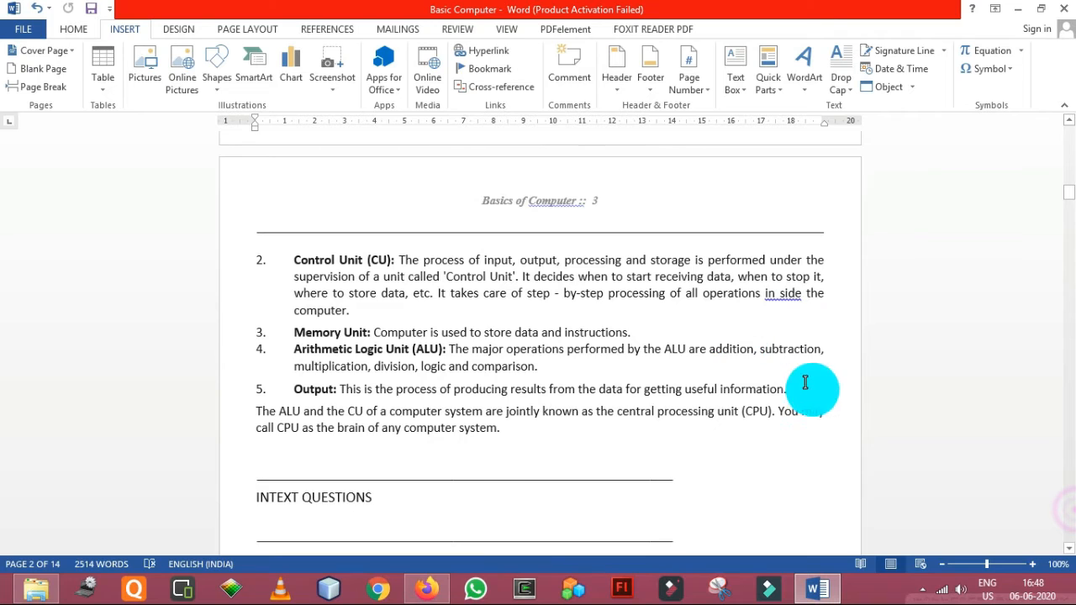
pyautogui.scroll(-2, 799, 380)
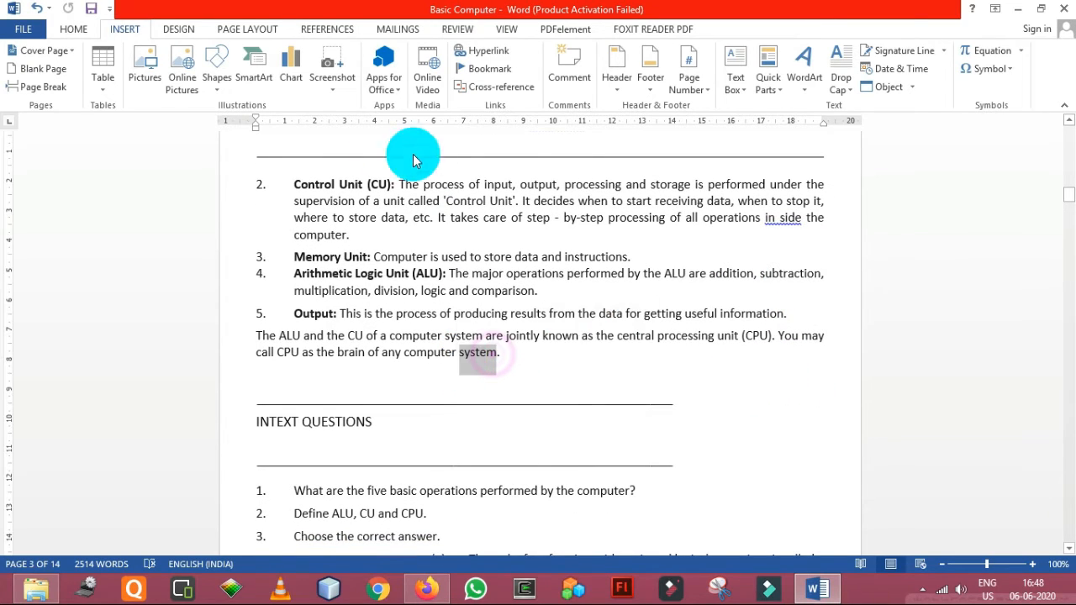
pyautogui.click(329, 31)
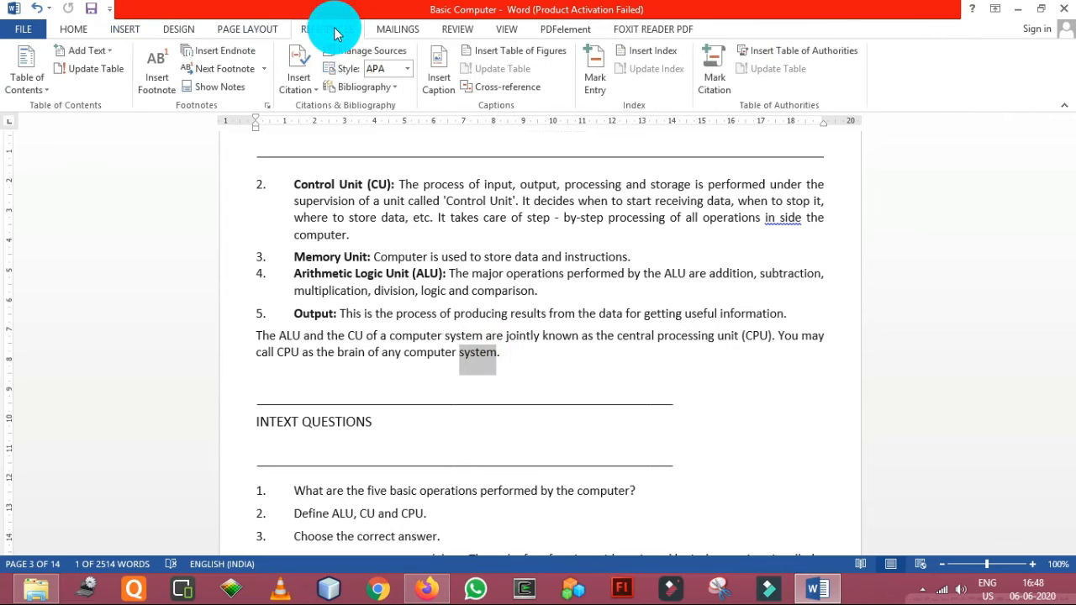
pyautogui.click(230, 53)
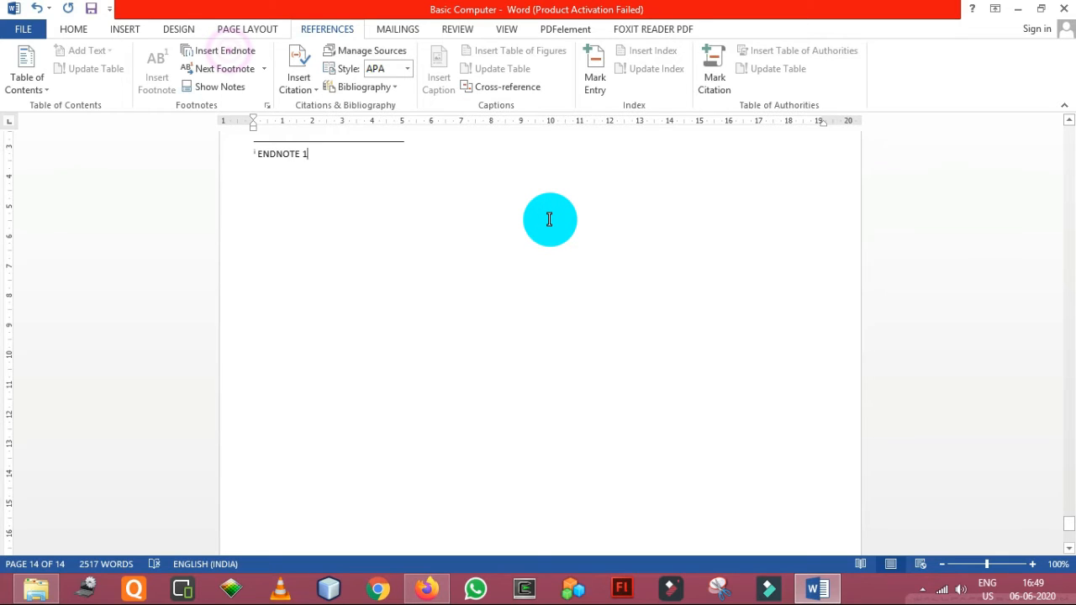
# - Insert an endnote on the word "basic" in the first sentence of section 1.1 INTRODUCTION, with the text "HELLO"
pyautogui.hotkey('ctrl', 'Home')
pyautogui.scroll(2, 548, 218)
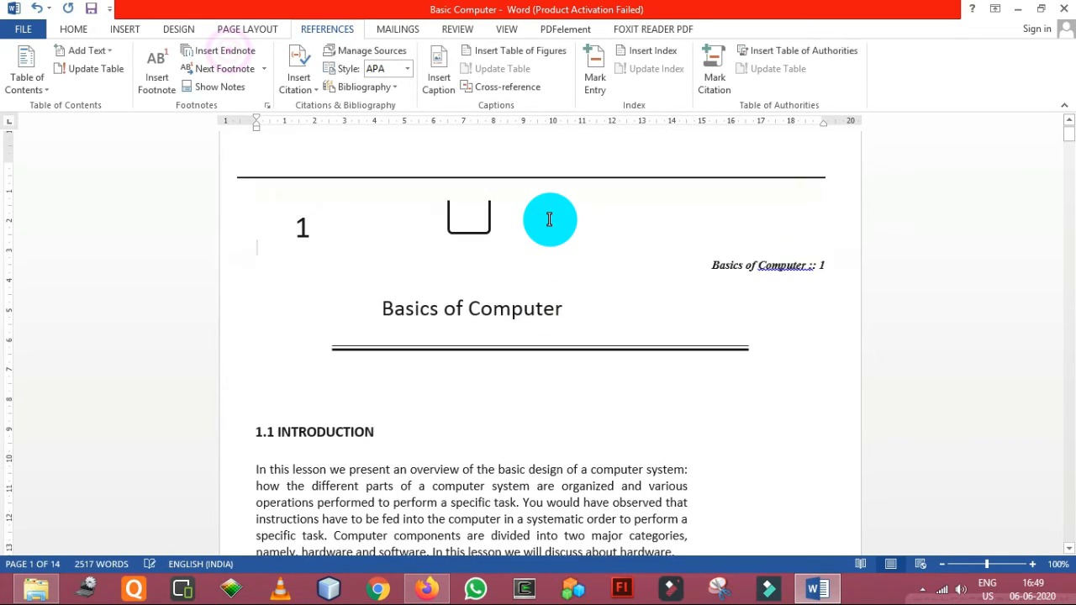
pyautogui.scroll(-5, 547, 214)
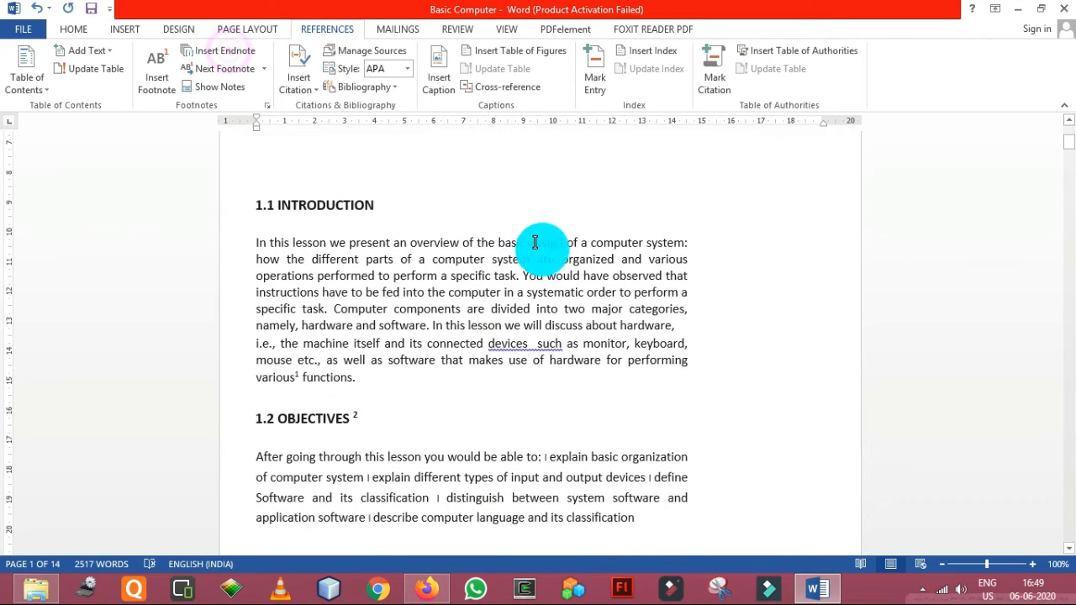
pyautogui.moveTo(526, 243); pyautogui.dragTo(495, 243)
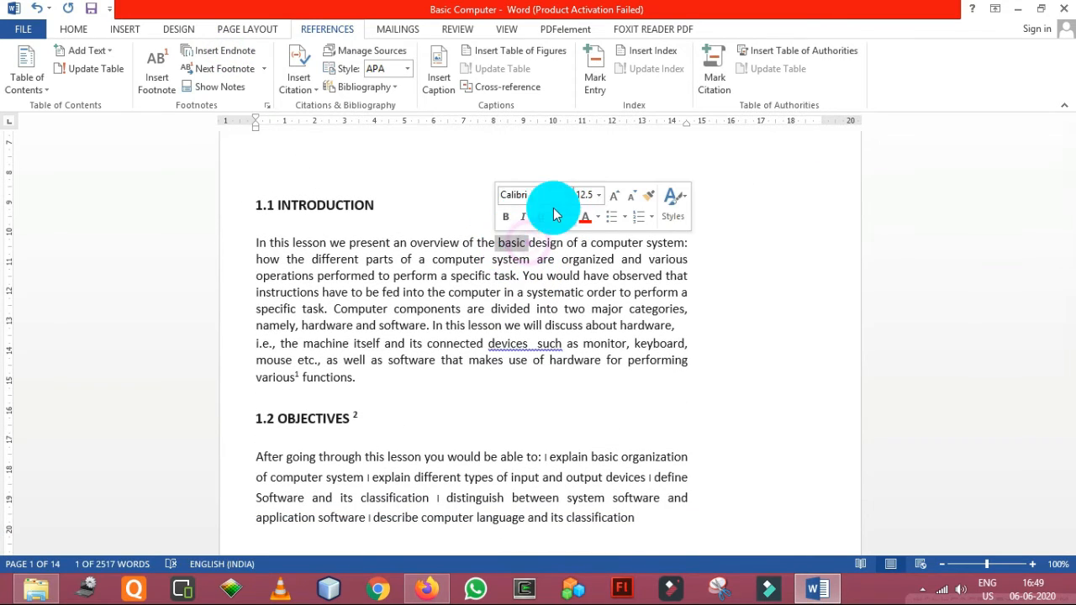
pyautogui.click(223, 52)
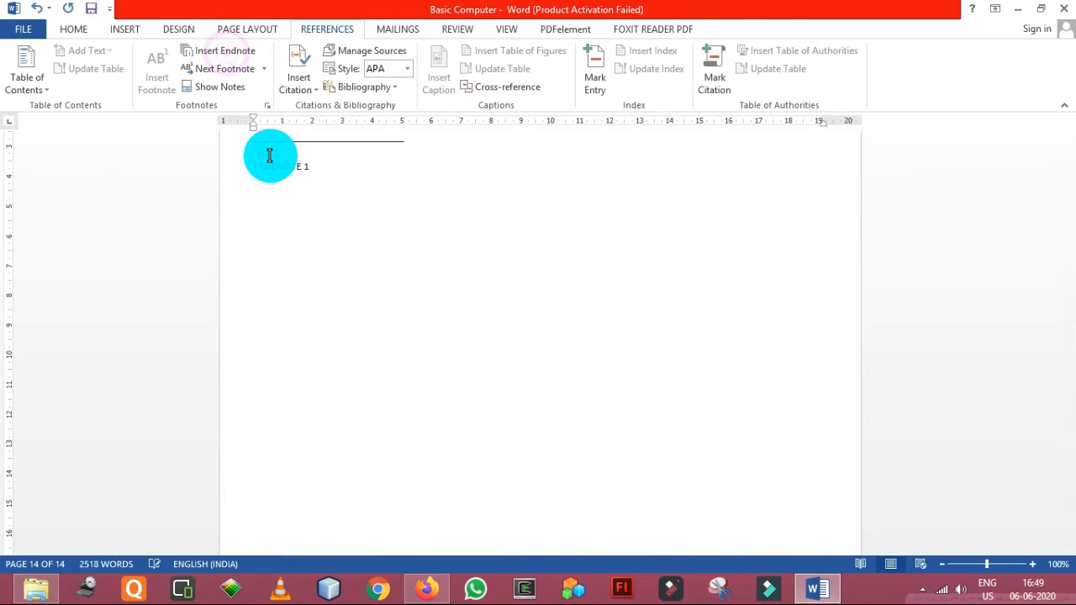
pyautogui.click(368, 184)
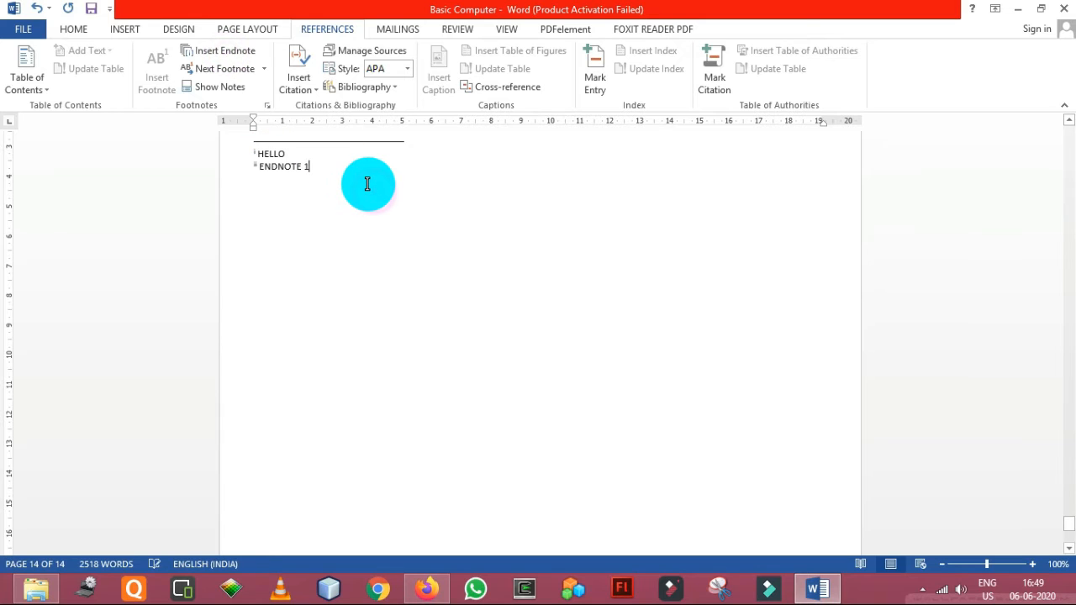
# - Examine the endnote mark after "basic" on page 1, the footnotes below it, and the endnote list on the last page
pyautogui.scroll(3, 370, 188)
pyautogui.scroll(10, 371, 187)
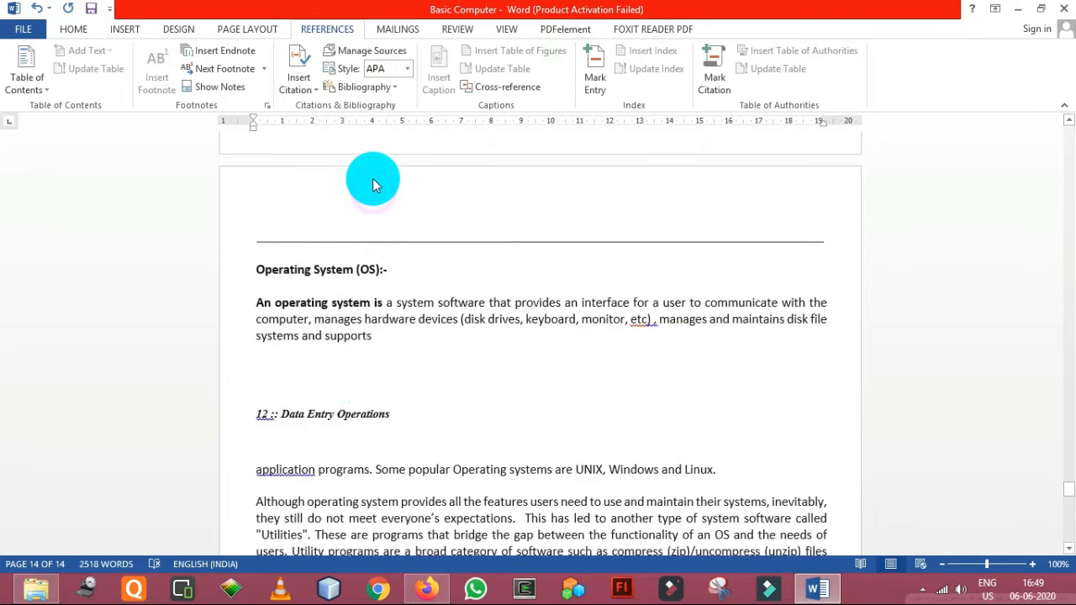
pyautogui.moveTo(1060, 468); pyautogui.dragTo(1061, 125)
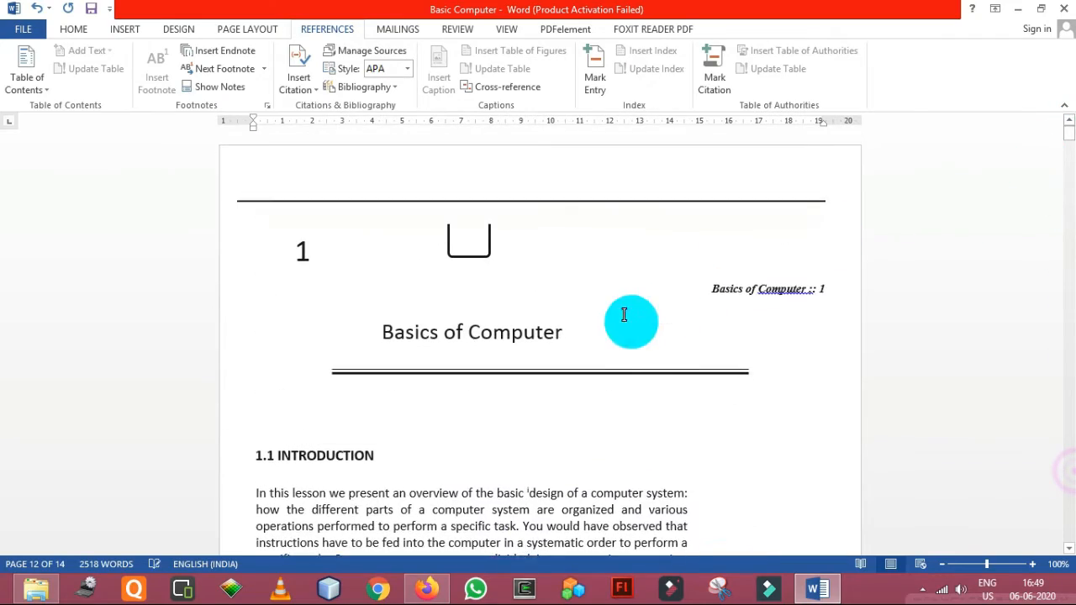
pyautogui.scroll(-5, 589, 336)
pyautogui.scroll(-1, 524, 300)
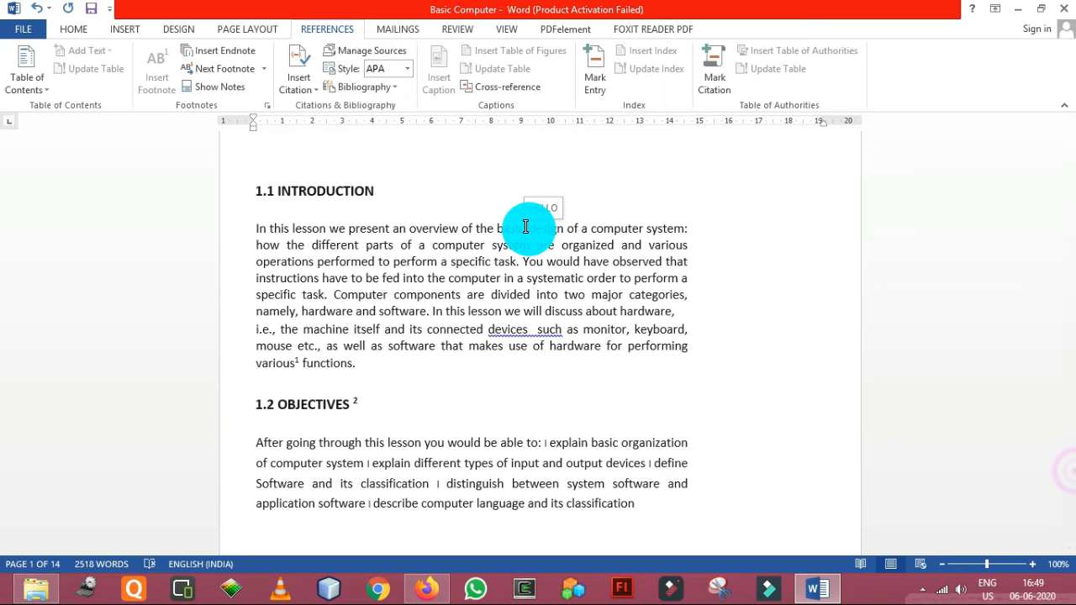
pyautogui.scroll(-10, 525, 227)
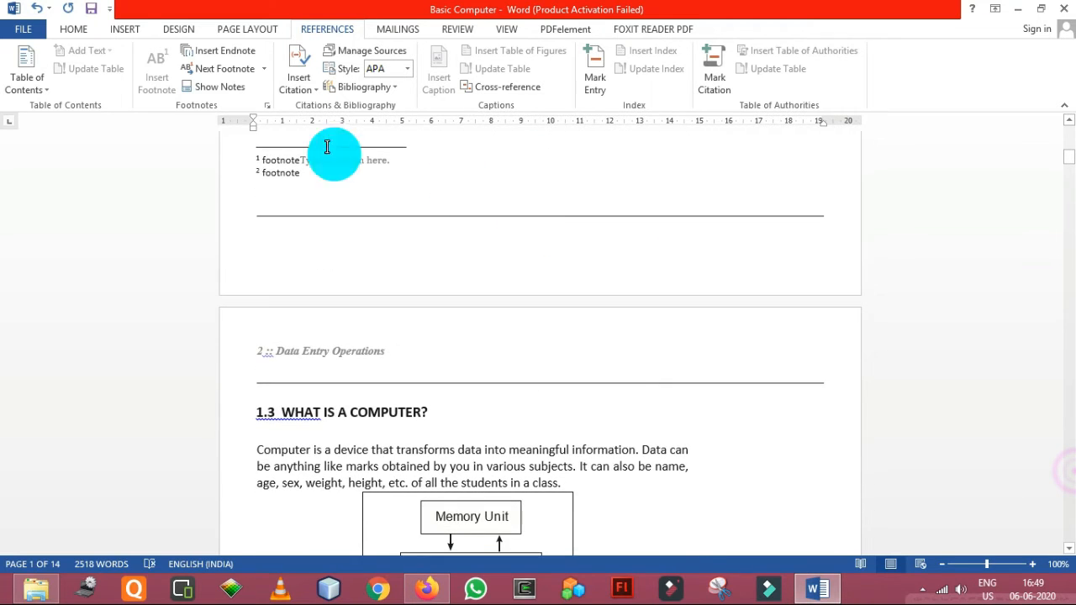
pyautogui.scroll(-18, 630, 303)
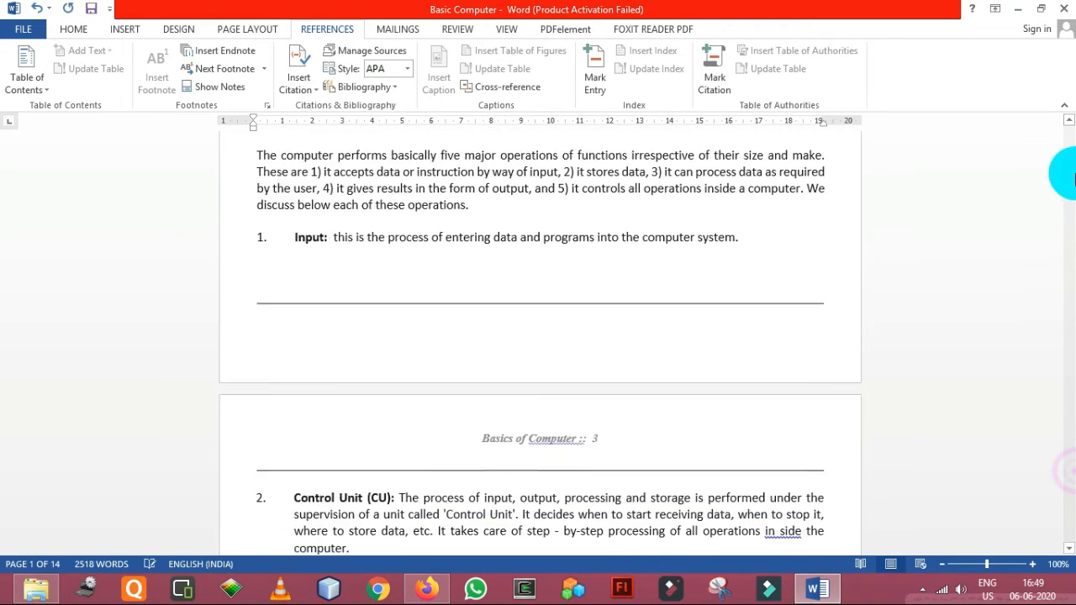
pyautogui.moveTo(1073, 179); pyautogui.dragTo(1072, 541)
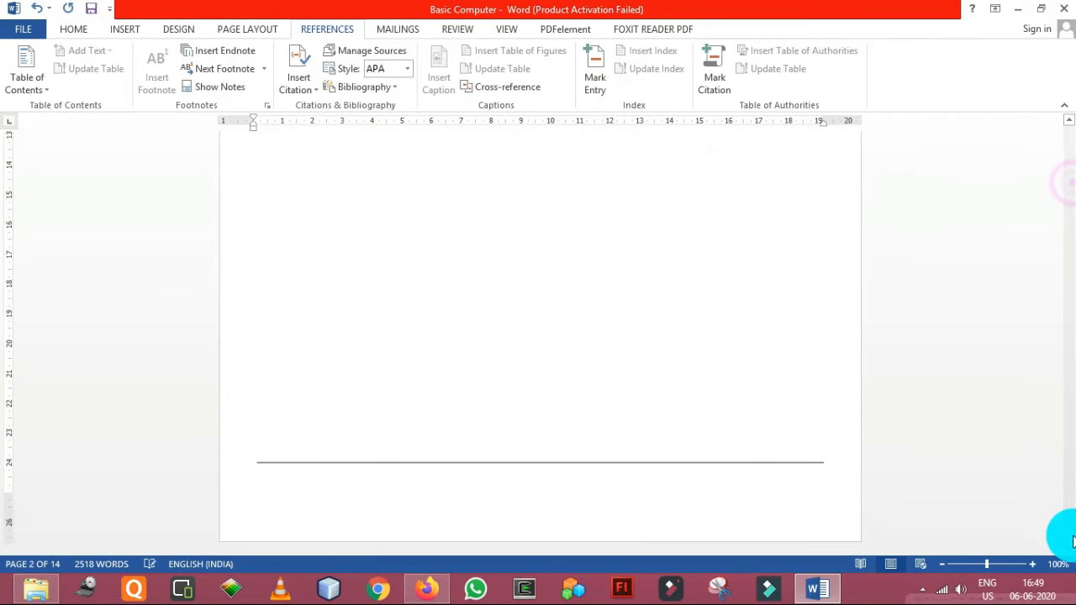
pyautogui.scroll(4, 629, 279)
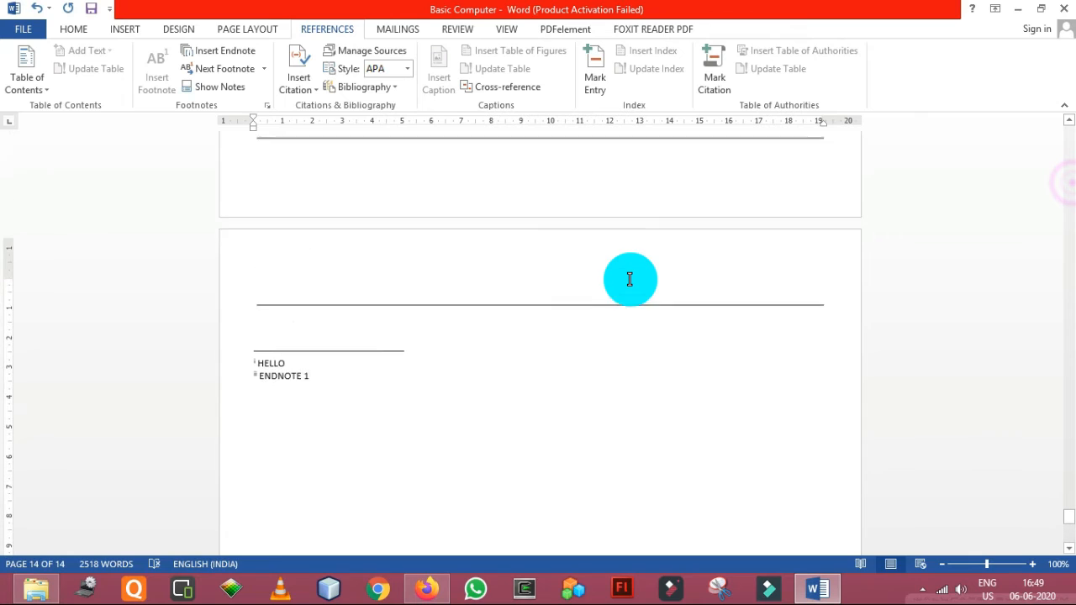
pyautogui.click(310, 386)
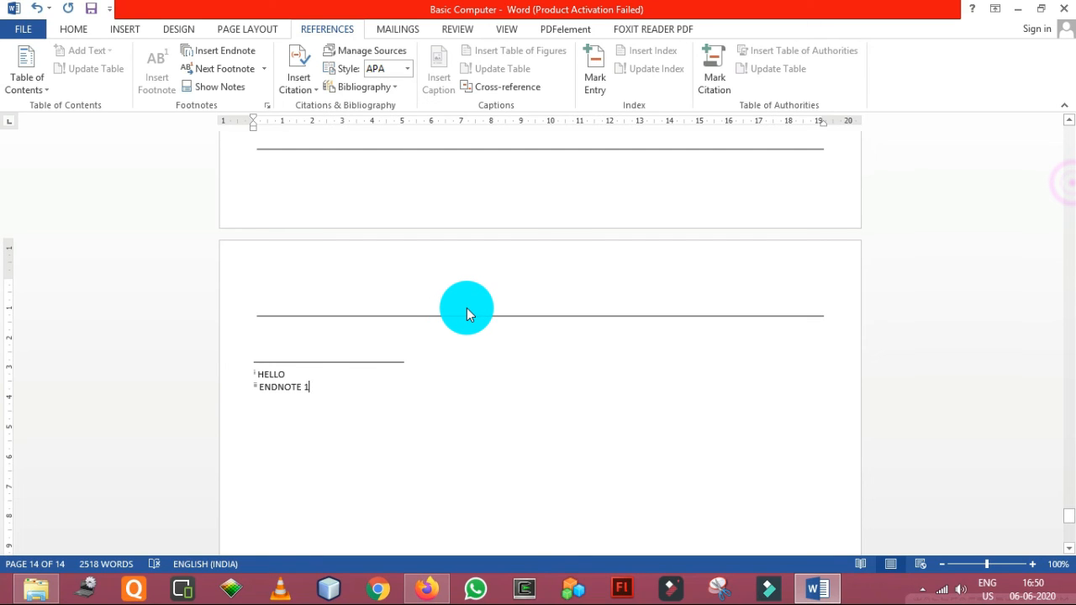
# - Look back through the document's pages from the endnote list towards the beginning
pyautogui.scroll(10, 467, 313)
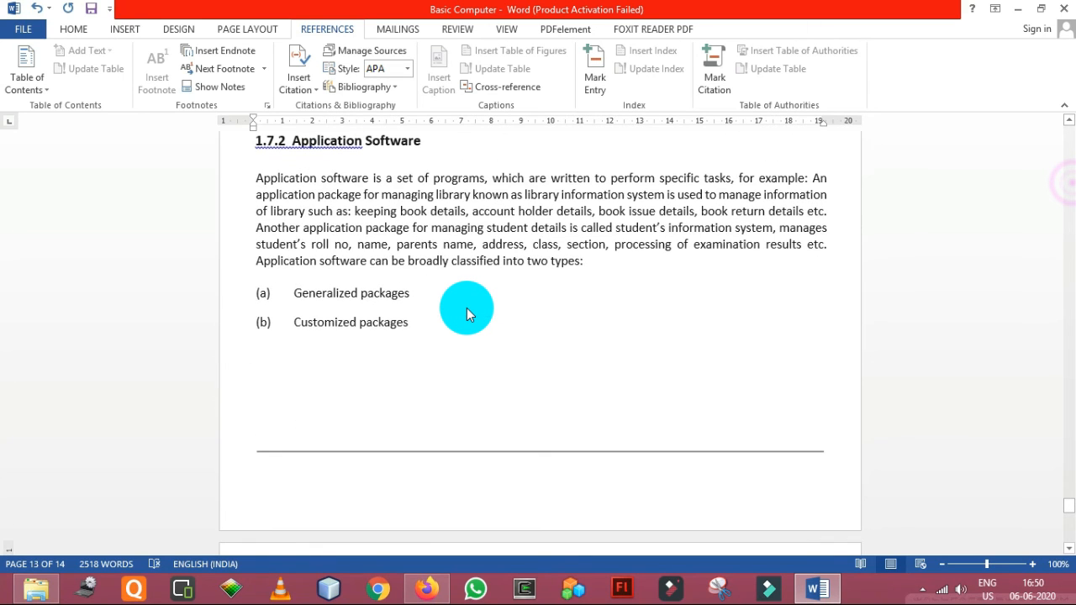
pyautogui.scroll(13, 468, 312)
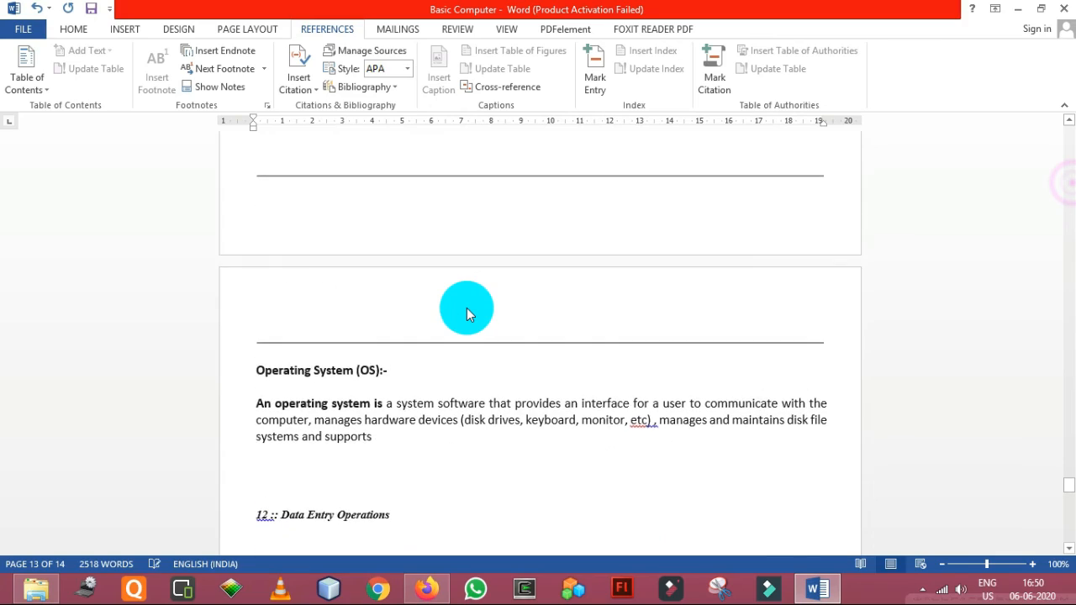
pyautogui.scroll(9, 468, 313)
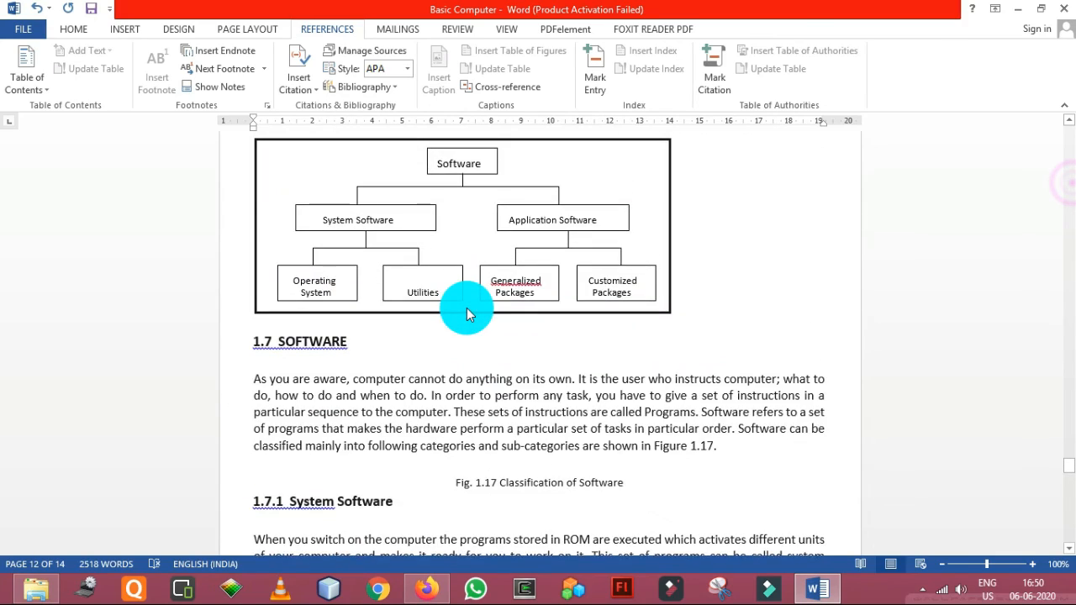
pyautogui.scroll(20, 468, 313)
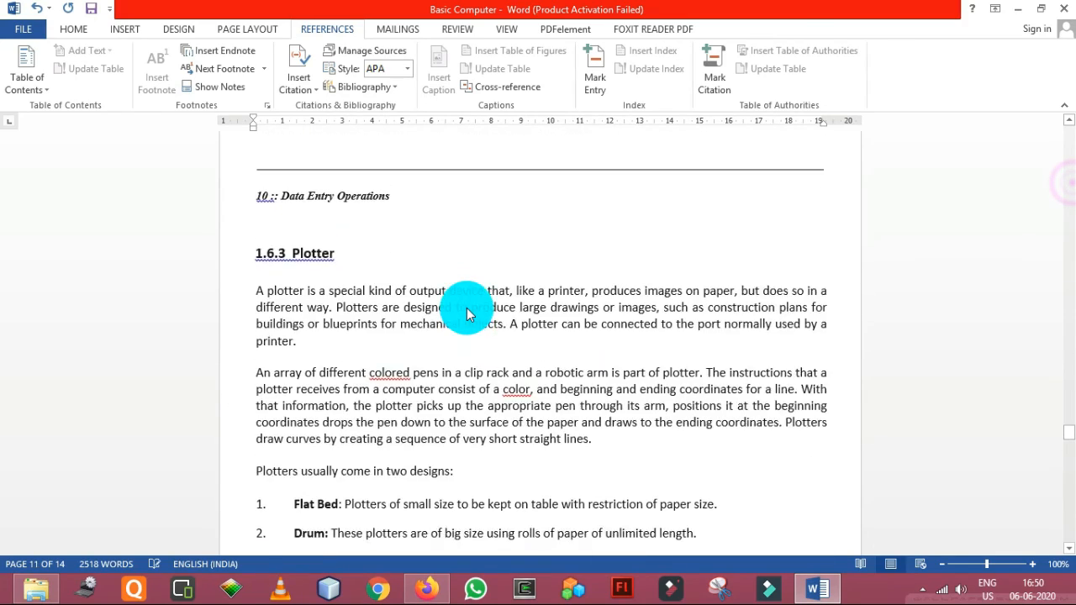
pyautogui.scroll(20, 468, 313)
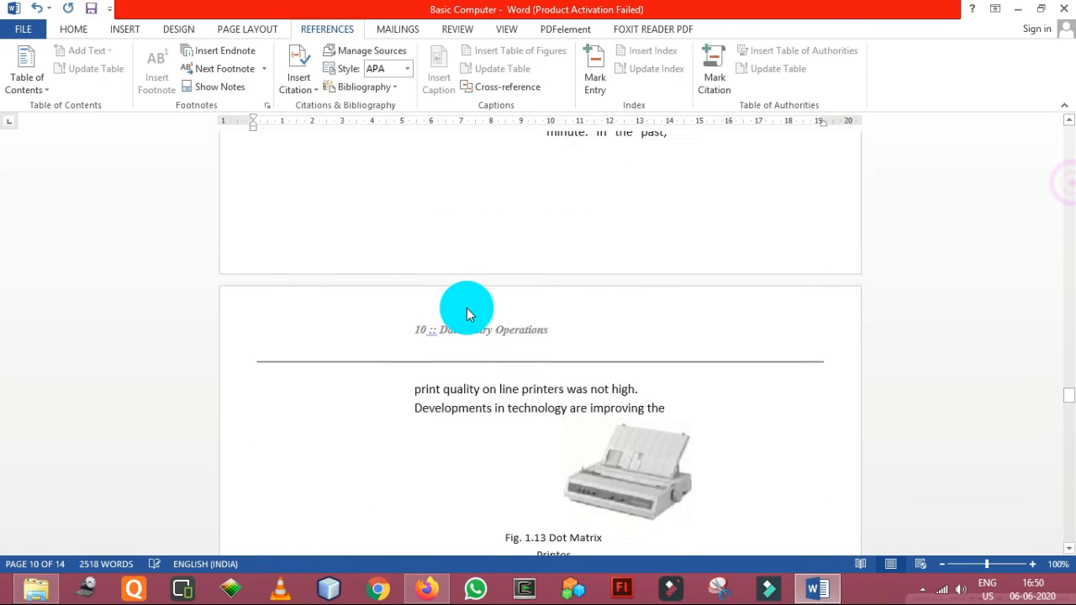
pyautogui.scroll(1, 468, 314)
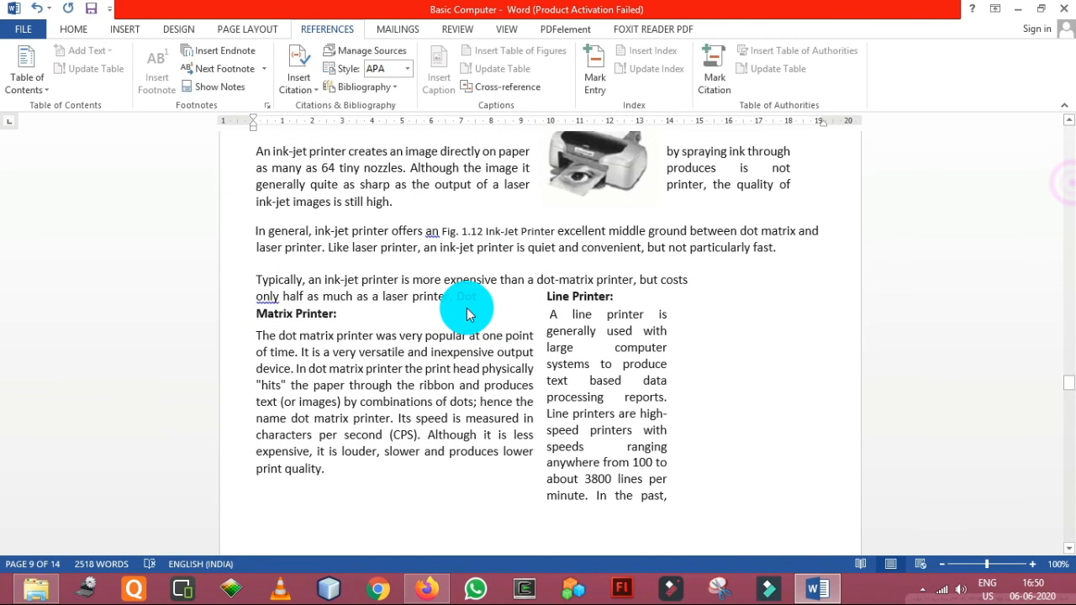